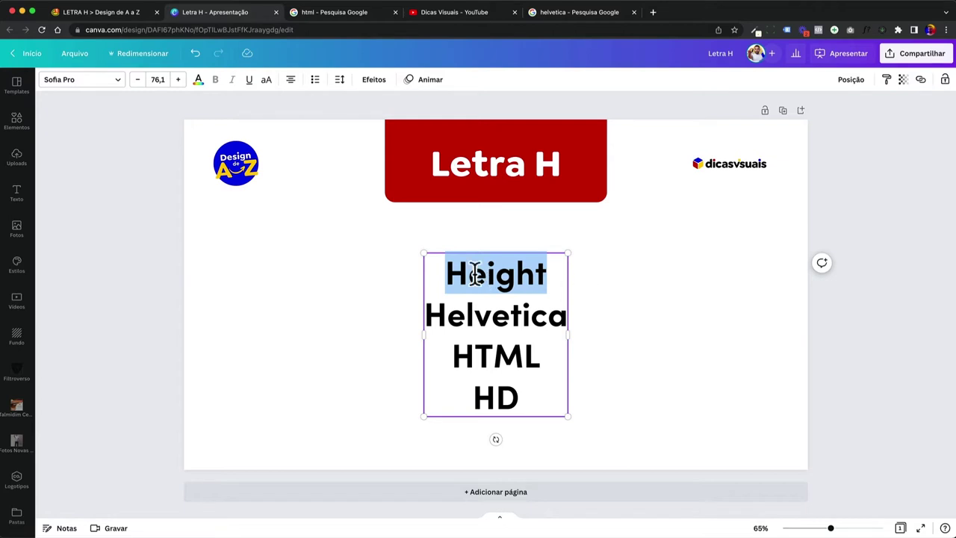
Step: Add a second page to the presentation and place a dark red rectangle on it
{"action": "left_click", "coordinate": [653, 336]}
{"action": "left_click", "coordinate": [527, 492]}
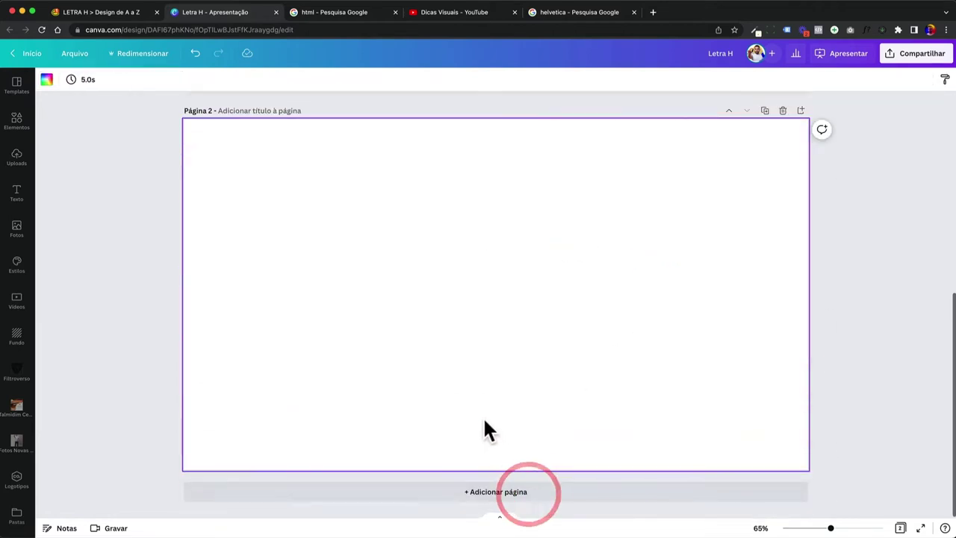
{"action": "key", "text": "ctrl+v"}
Step: Resize the red rectangle vertically several times, leaving it as a tall shape in the middle of page 2
{"action": "left_click_drag", "start_coordinate": [495, 346], "coordinate": [495, 434]}
{"action": "left_click_drag", "start_coordinate": [495, 242], "coordinate": [495, 198]}
{"action": "left_click_drag", "start_coordinate": [490, 384], "coordinate": [490, 344]}
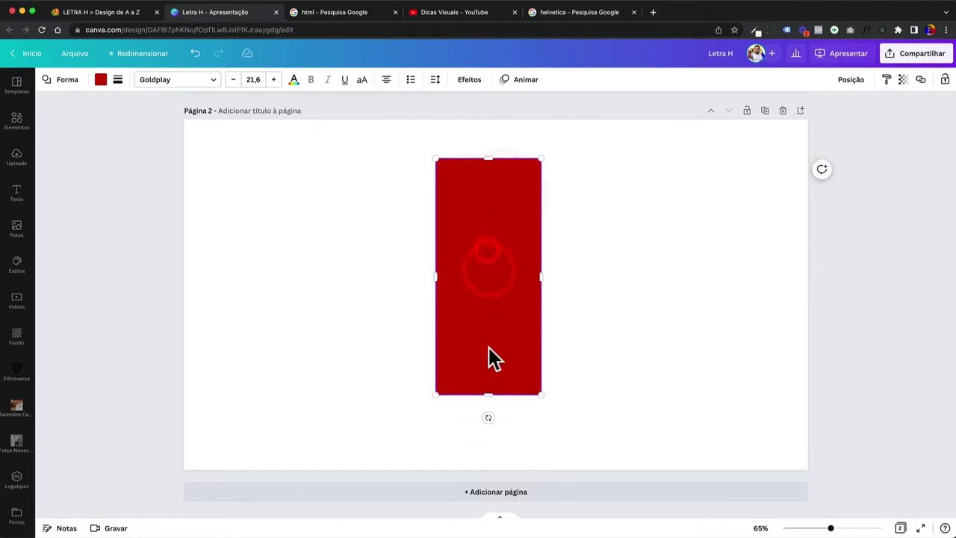
{"action": "left_click_drag", "start_coordinate": [486, 397], "coordinate": [490, 386]}
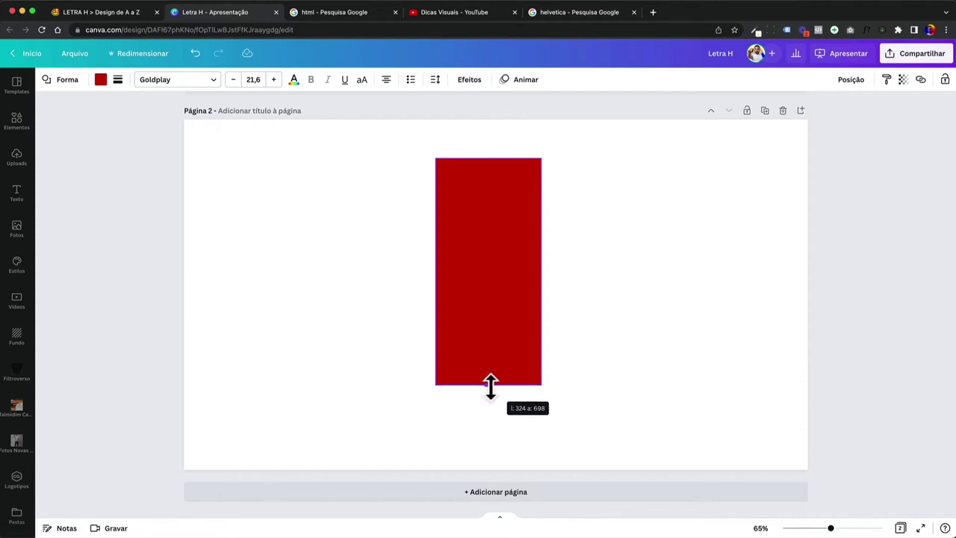
{"action": "left_click_drag", "start_coordinate": [490, 385], "coordinate": [490, 422]}
{"action": "left_click", "coordinate": [354, 356]}
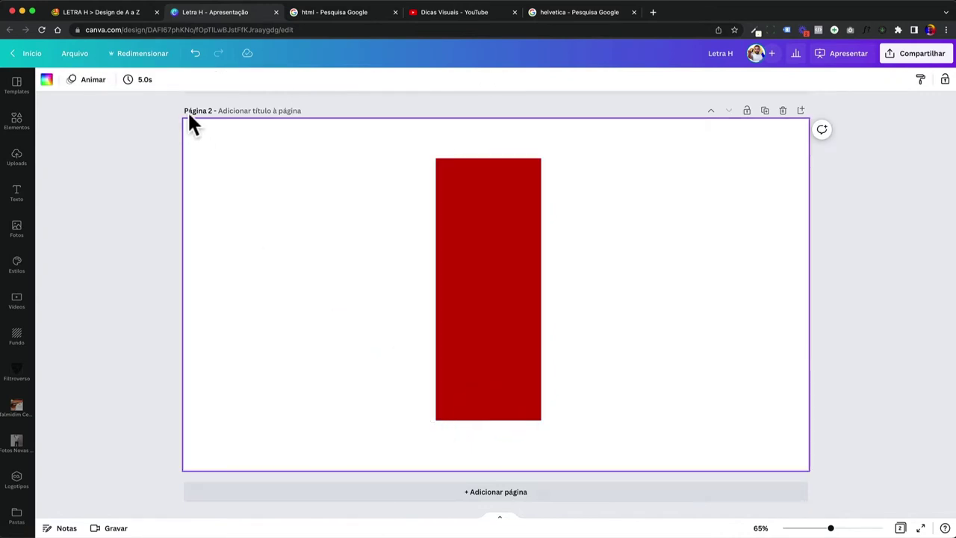
{"action": "left_click_drag", "start_coordinate": [188, 118], "coordinate": [195, 466]}
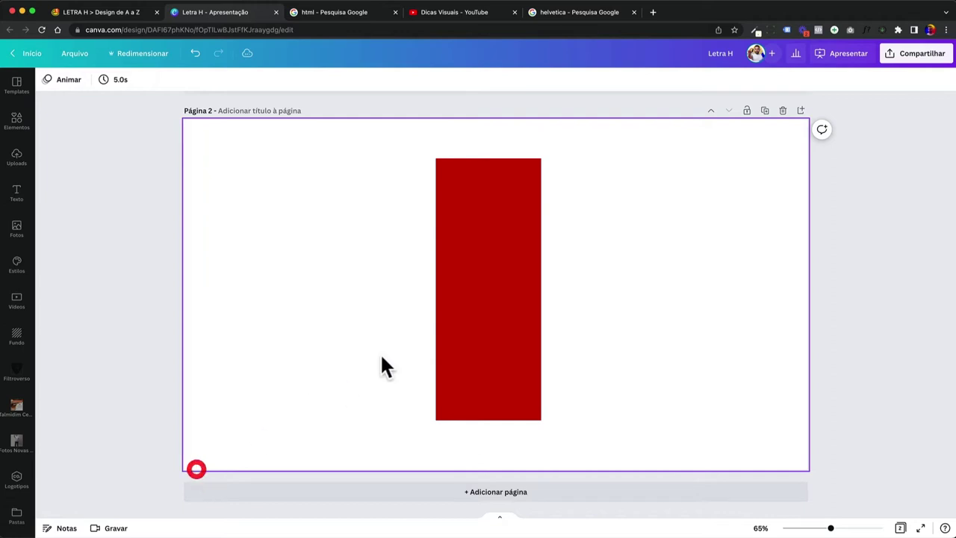
{"action": "left_click", "coordinate": [498, 268]}
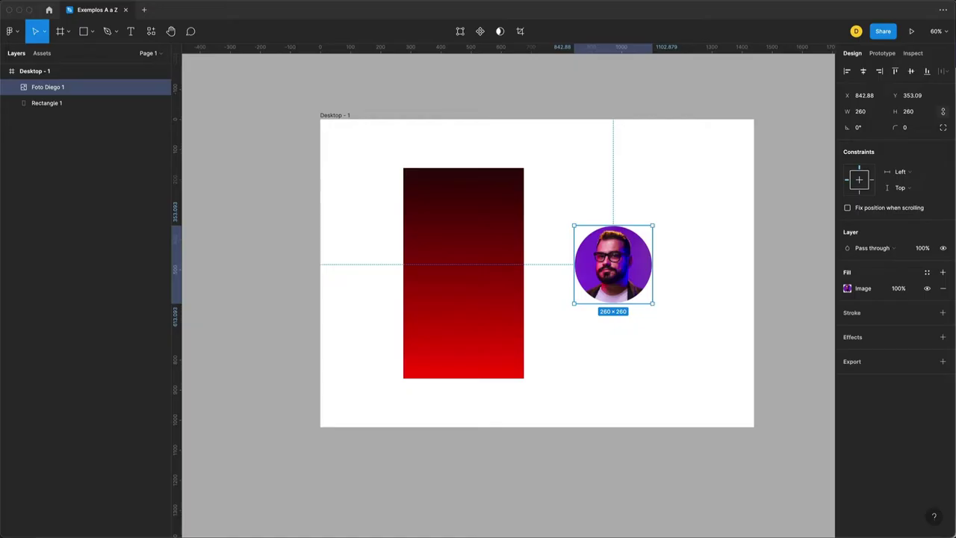
Step: In Figma, select the Desktop - 1 frame and examine its width and height
{"action": "left_click", "coordinate": [365, 136]}
{"action": "scroll", "coordinate": [369, 149], "scroll_direction": "right", "scroll_amount": 2}
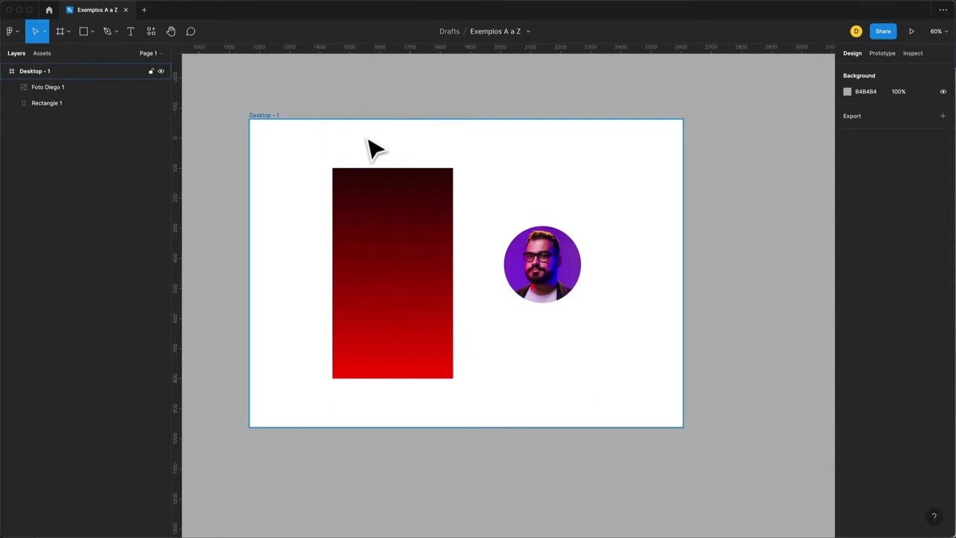
{"action": "scroll", "coordinate": [369, 150], "scroll_direction": "up", "scroll_amount": 2, "text": "ctrl"}
{"action": "scroll", "coordinate": [329, 139], "scroll_direction": "left", "scroll_amount": 2}
{"action": "left_click", "coordinate": [278, 113]}
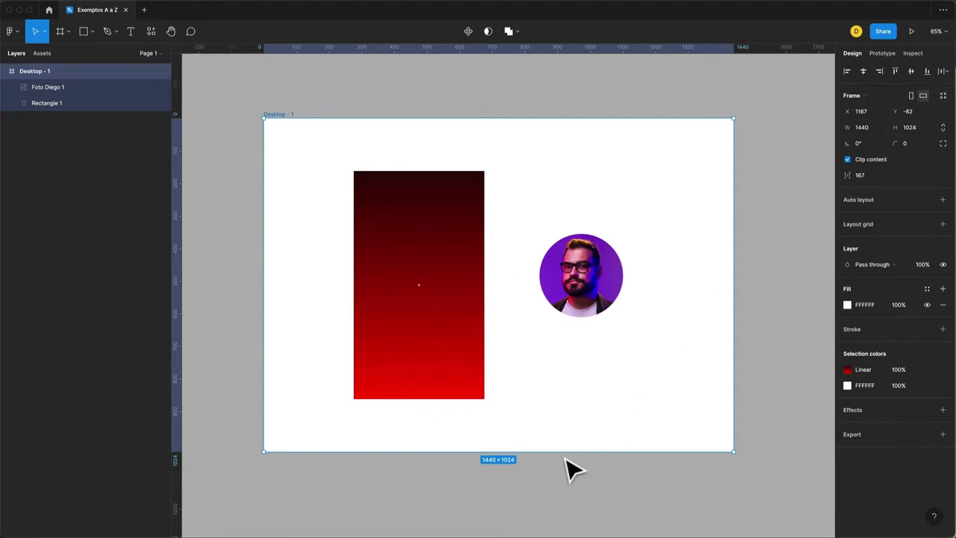
Step: Shrink the gradient rectangle's height to about 191 from its lower edge, keeping the width
{"action": "left_click", "coordinate": [420, 371]}
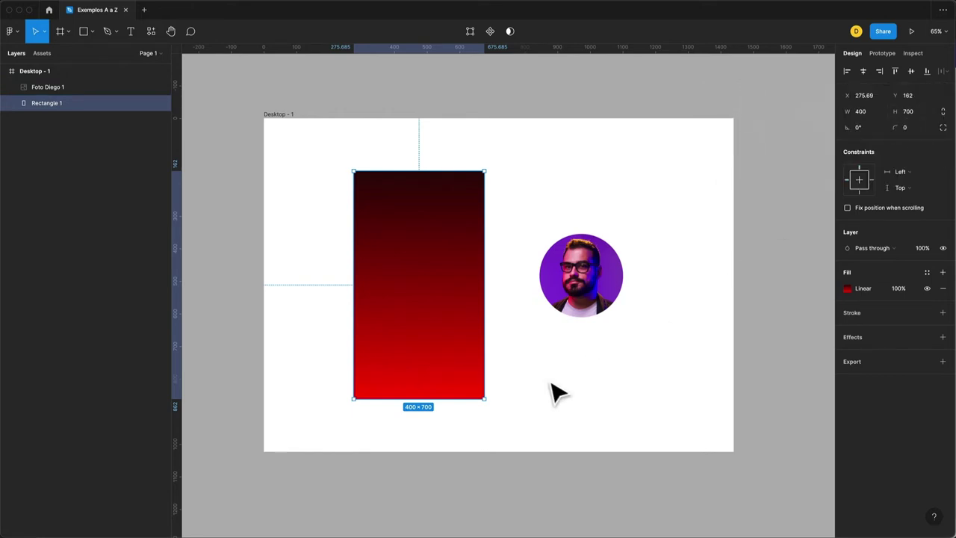
{"action": "left_click_drag", "start_coordinate": [408, 399], "coordinate": [416, 230]}
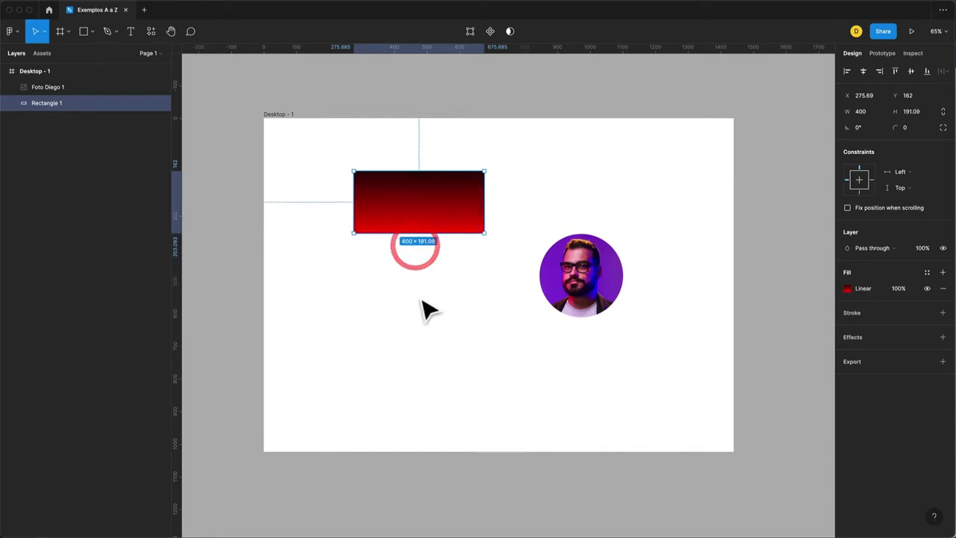
Step: Try reducing the circular photo's height from its lower edge and undo the change
{"action": "left_click", "coordinate": [569, 278]}
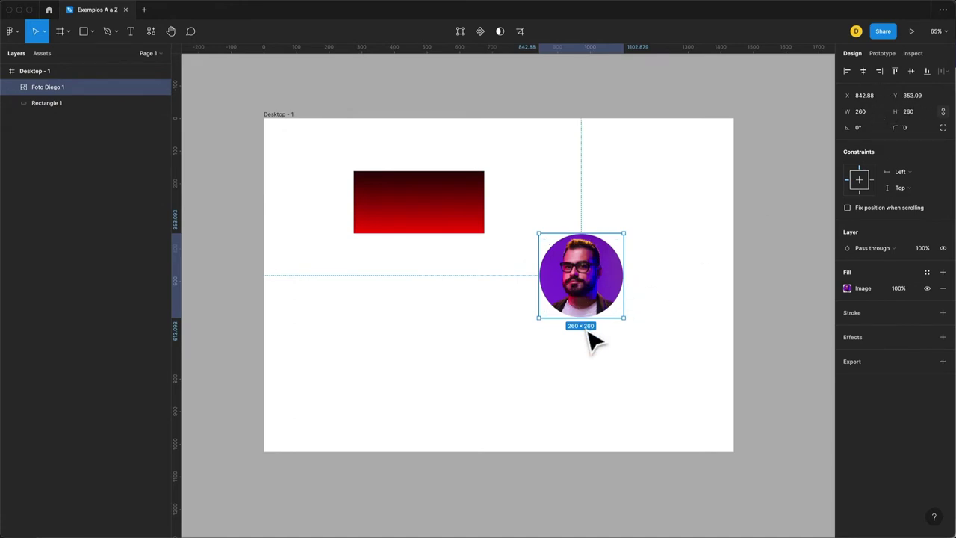
{"action": "mouse_move", "coordinate": [583, 322]}
{"action": "left_mouse_down"}
{"action": "mouse_move", "coordinate": [581, 261]}
{"action": "mouse_move", "coordinate": [581, 369]}
{"action": "mouse_move", "coordinate": [579, 286]}
{"action": "mouse_move", "coordinate": [576, 335]}
{"action": "mouse_move", "coordinate": [580, 327]}
{"action": "left_mouse_up"}
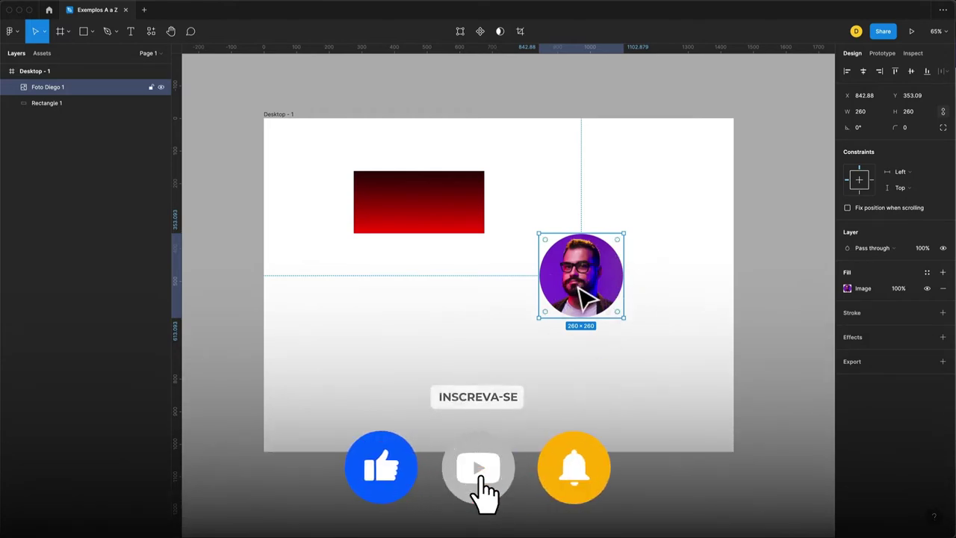
{"action": "left_click_drag", "start_coordinate": [566, 320], "coordinate": [568, 268]}
{"action": "key", "text": "super+z"}
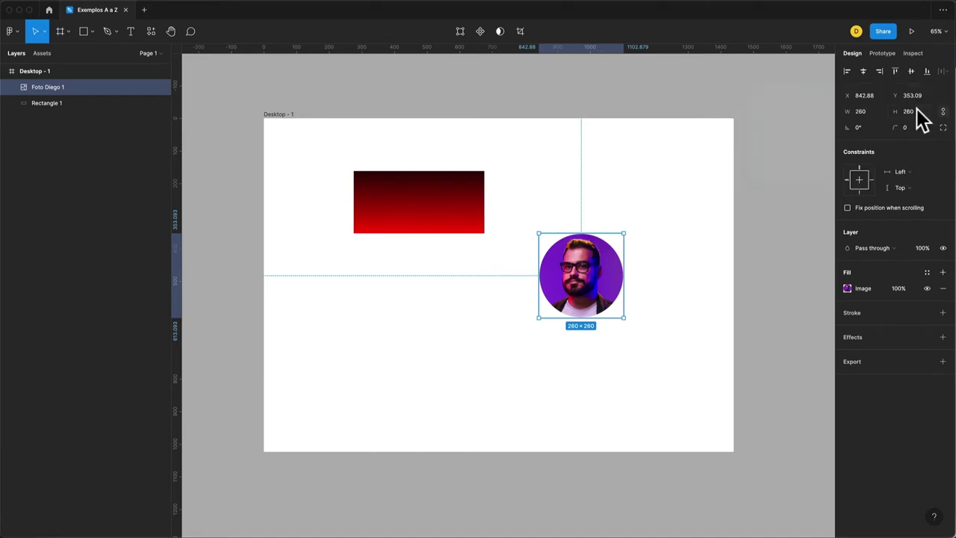
Step: Set the circular photo's width to 200 and its height to 400
{"action": "left_click", "coordinate": [880, 116]}
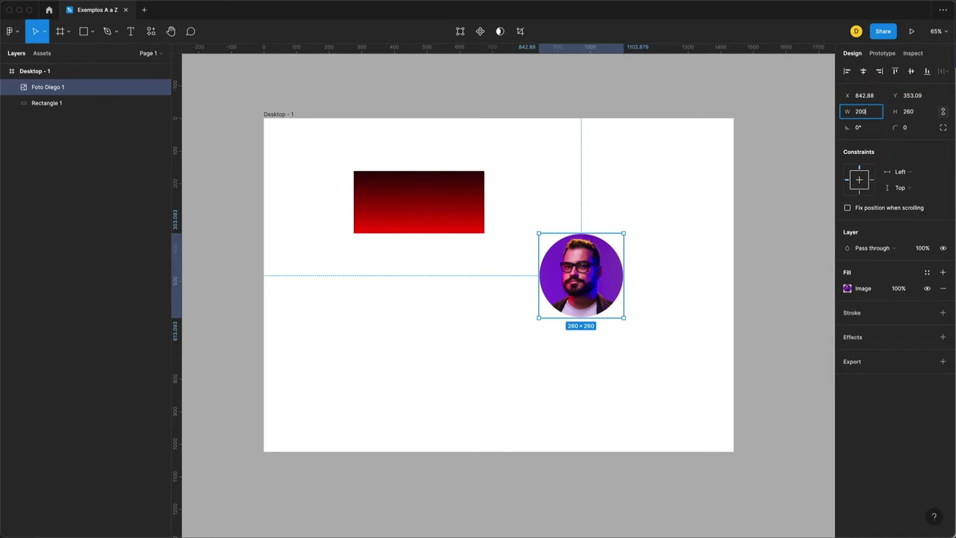
{"action": "key", "text": "Return"}
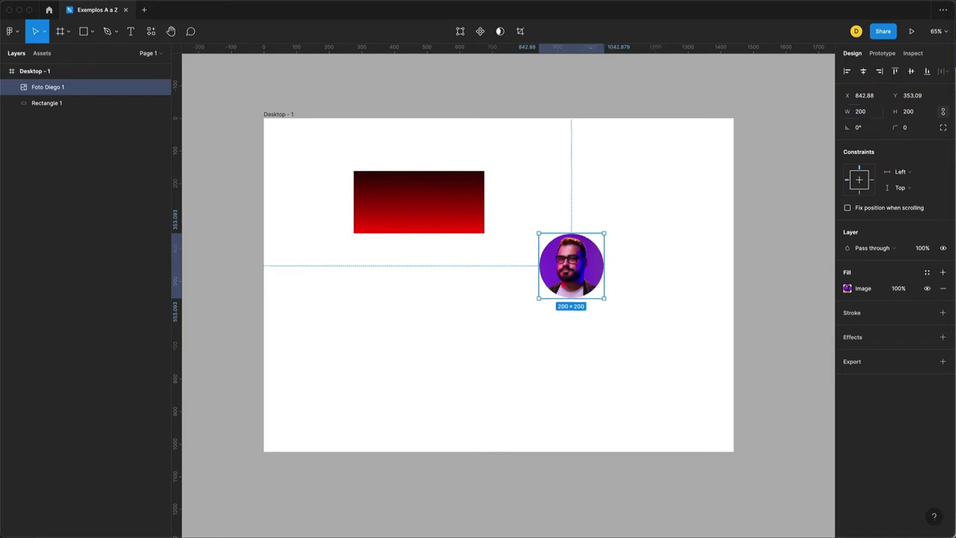
{"action": "left_click", "coordinate": [929, 111]}
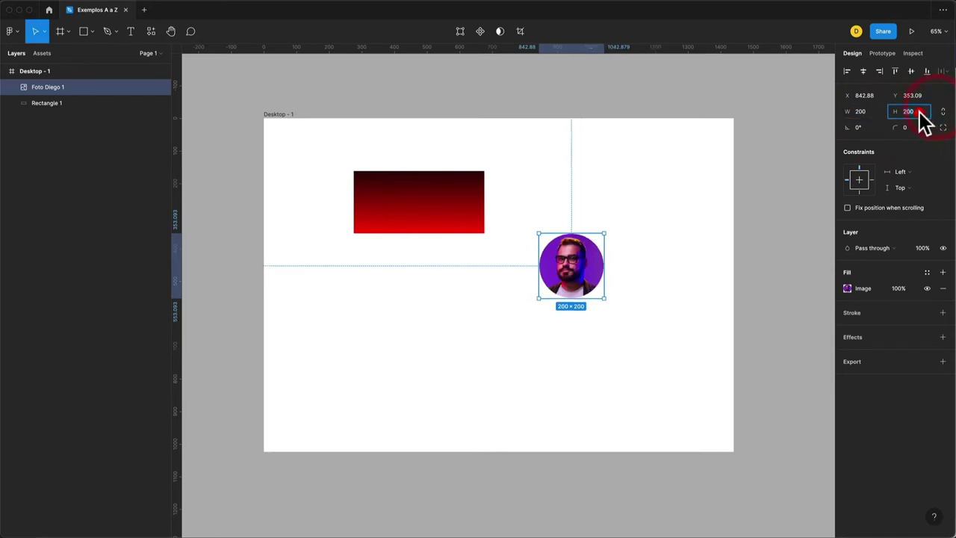
{"action": "type", "text": "400"}
{"action": "key", "text": "Return"}
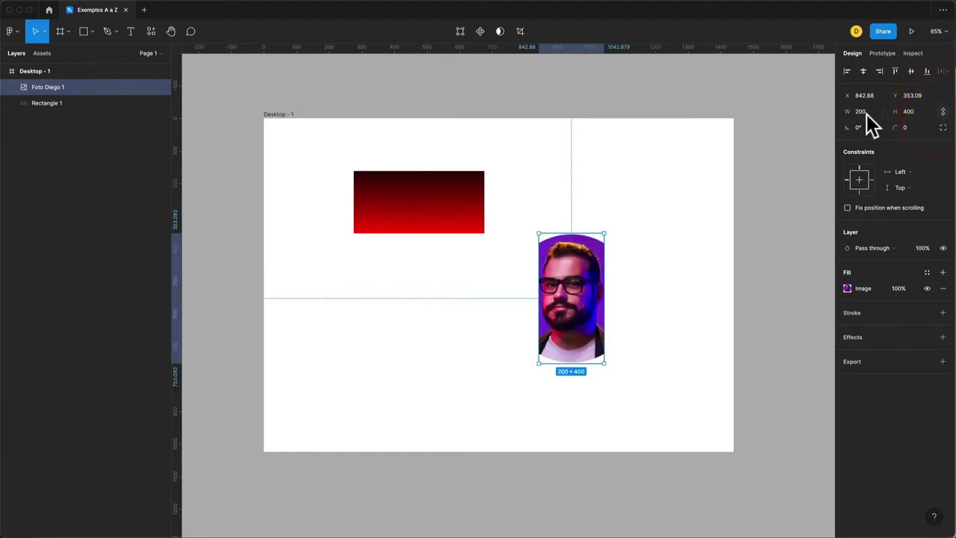
Step: Set the photo's height to 600 and its width to 600 so it is circular again
{"action": "left_click", "coordinate": [927, 114]}
{"action": "key", "text": "Return"}
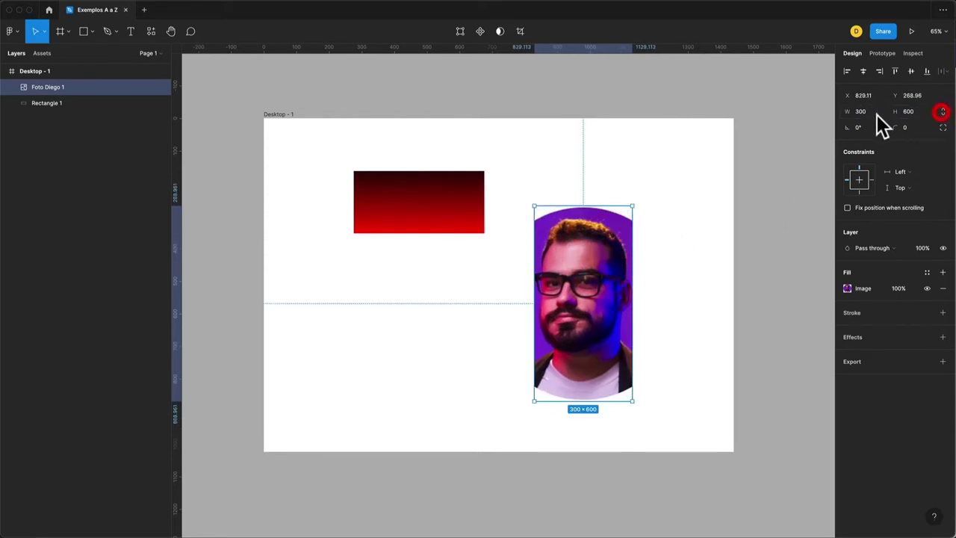
{"action": "type", "text": "600"}
{"action": "key", "text": "Return"}
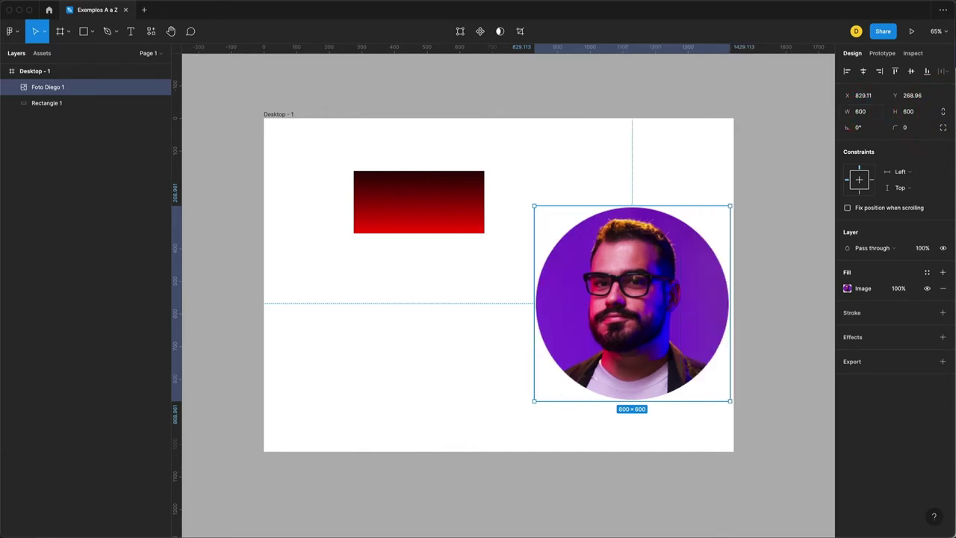
{"action": "left_click_drag", "start_coordinate": [689, 308], "coordinate": [657, 306]}
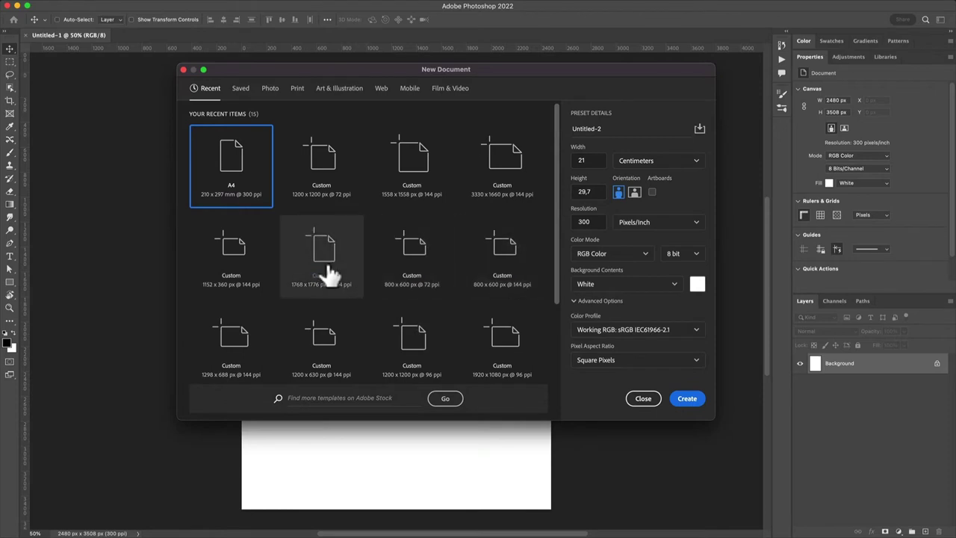
Step: In Photoshop, examine the width units and size fields for a new document and close without creating it
{"action": "left_click", "coordinate": [631, 161]}
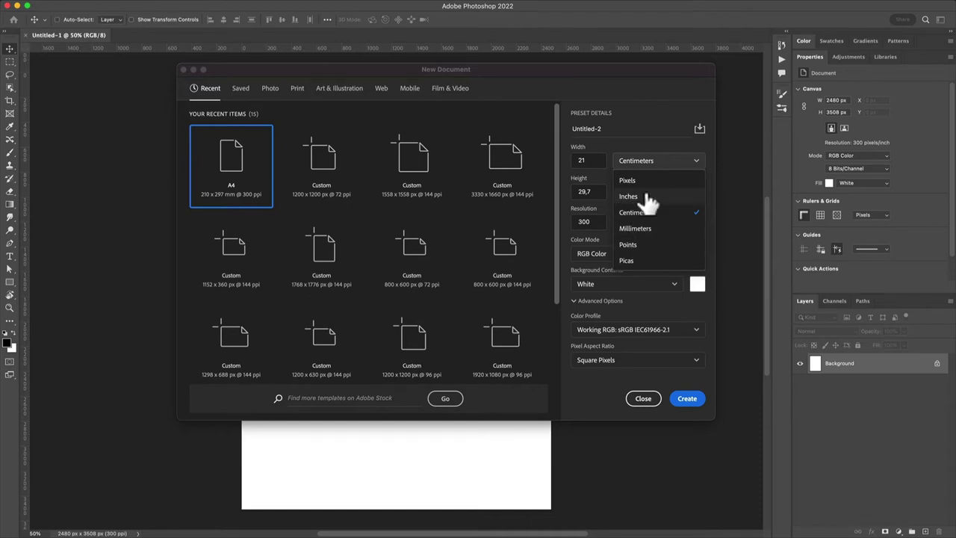
{"action": "left_click", "coordinate": [588, 160]}
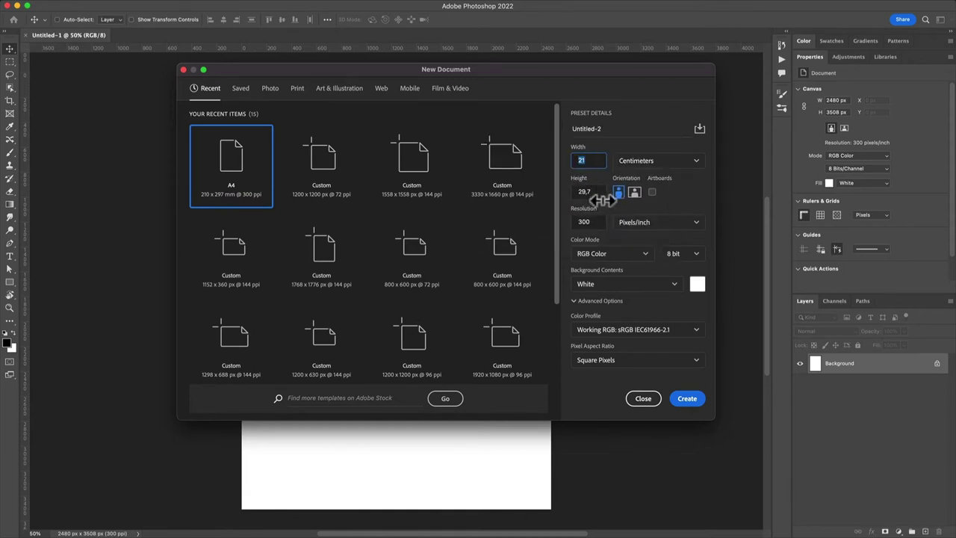
{"action": "left_click", "coordinate": [640, 398]}
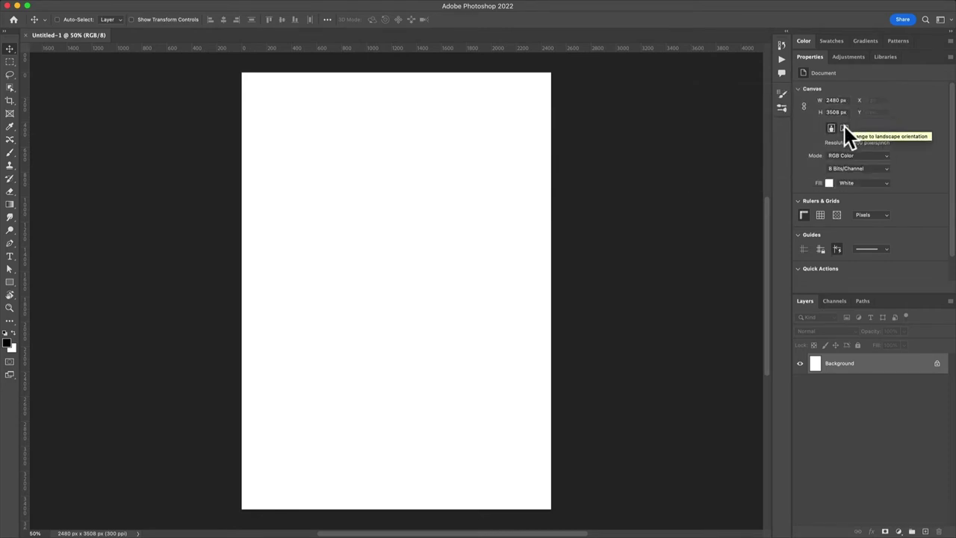
Step: Change the canvas to landscape orientation, accept the clipping, and inspect its width and height values
{"action": "left_click", "coordinate": [845, 129]}
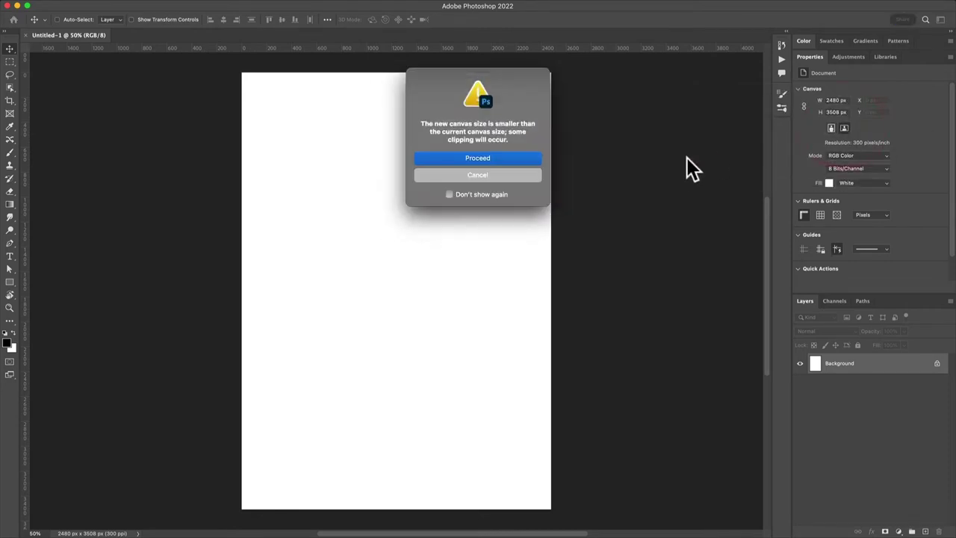
{"action": "left_click", "coordinate": [492, 158]}
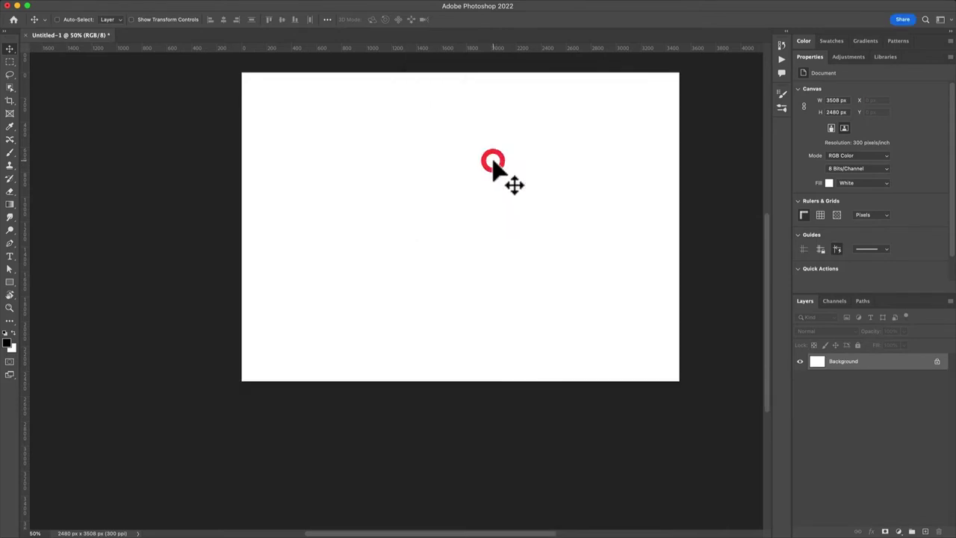
{"action": "left_click", "coordinate": [852, 102]}
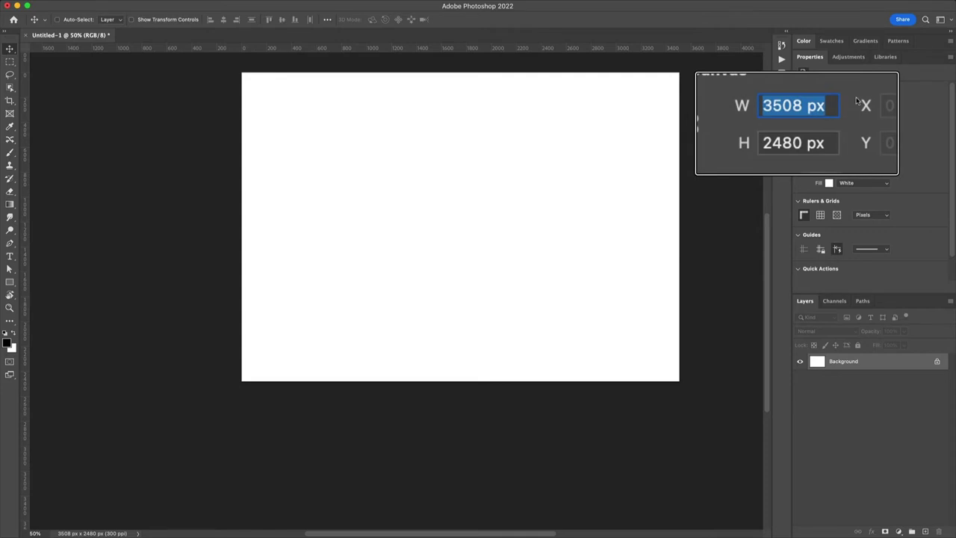
{"action": "key", "text": "Tab"}
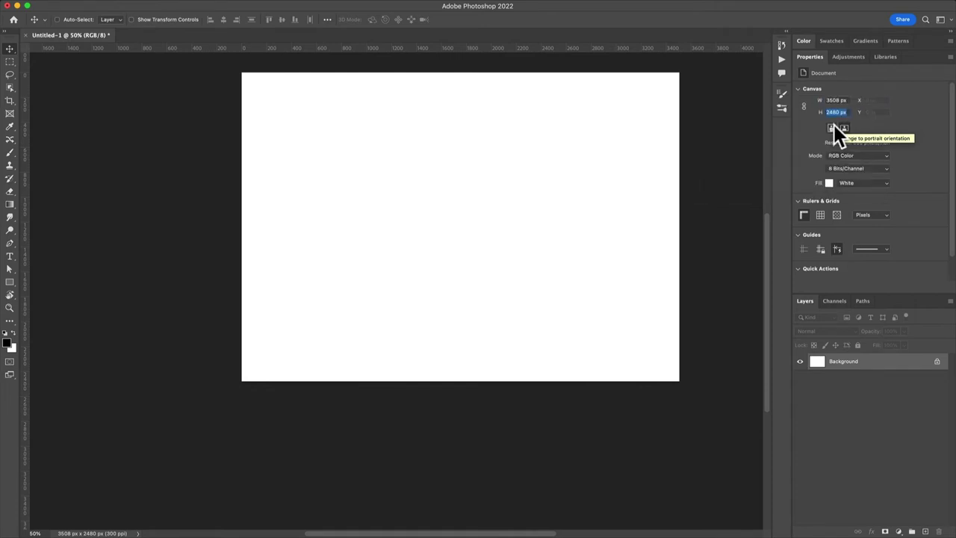
Step: Switch to Google Chrome and open the word list on page 1 of the Letra H presentation for text editing
{"action": "key", "text": "super+Tab"}
{"action": "key", "text": "super+Tab"}
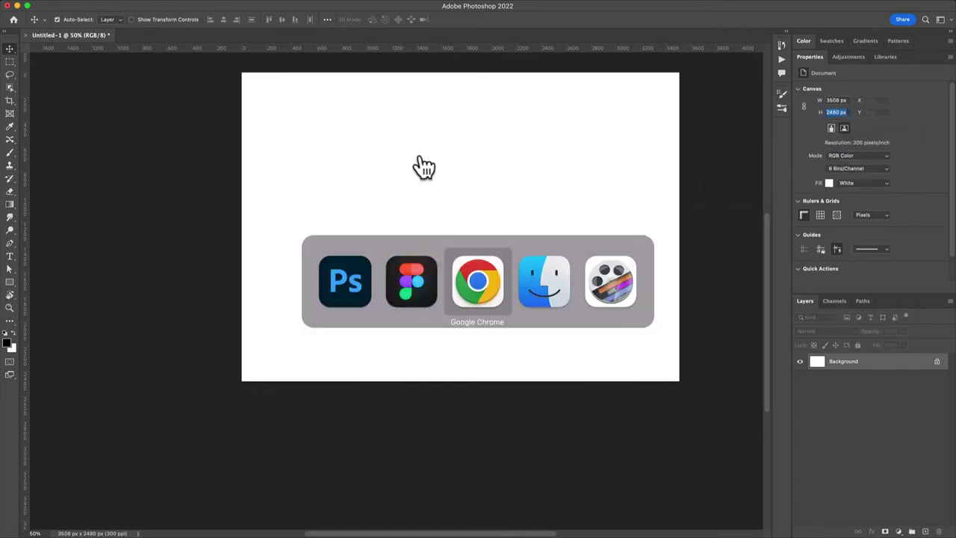
{"action": "scroll", "coordinate": [369, 156], "scroll_direction": "up", "scroll_amount": 5}
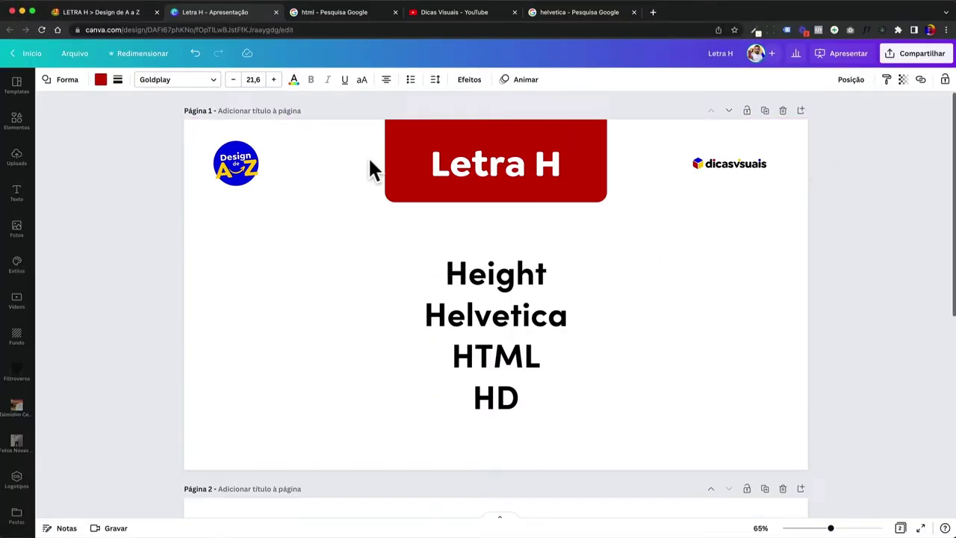
{"action": "left_click", "coordinate": [504, 275]}
{"action": "left_click", "coordinate": [503, 274]}
{"action": "left_click_drag", "start_coordinate": [472, 356], "coordinate": [513, 355]}
{"action": "left_click", "coordinate": [503, 352]}
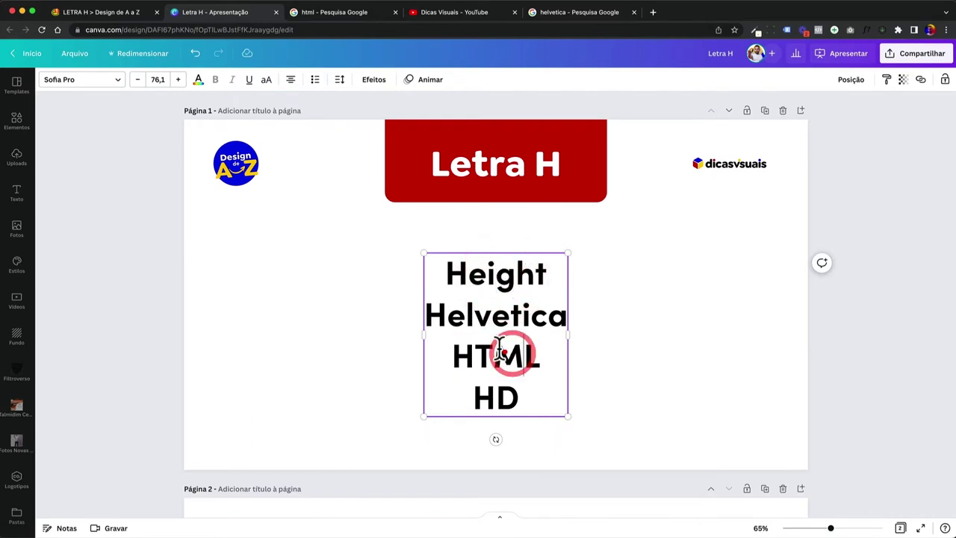
Step: Prefix the word Height with "V-" and remove the prefix again
{"action": "left_click", "coordinate": [437, 272]}
{"action": "type", "text": "V-"}
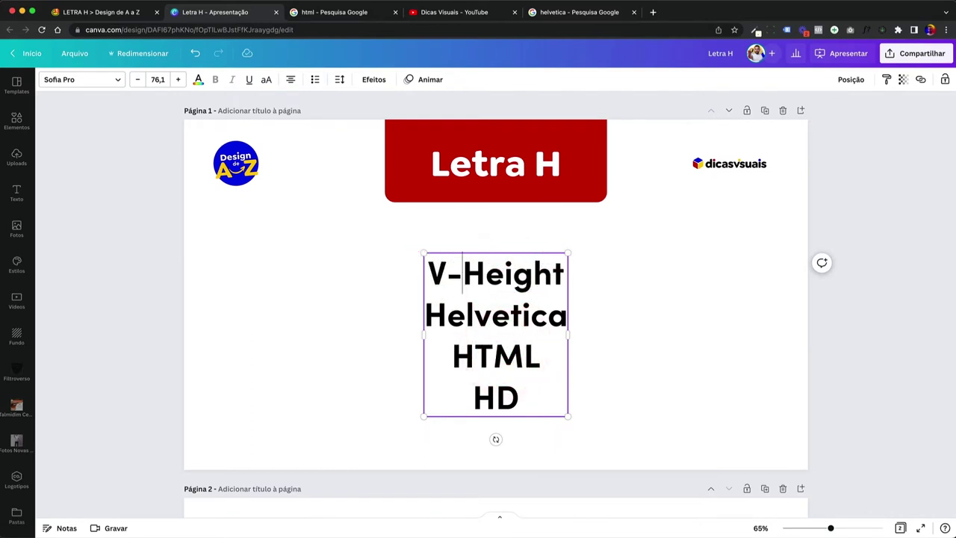
{"action": "left_click_drag", "start_coordinate": [437, 274], "coordinate": [532, 272]}
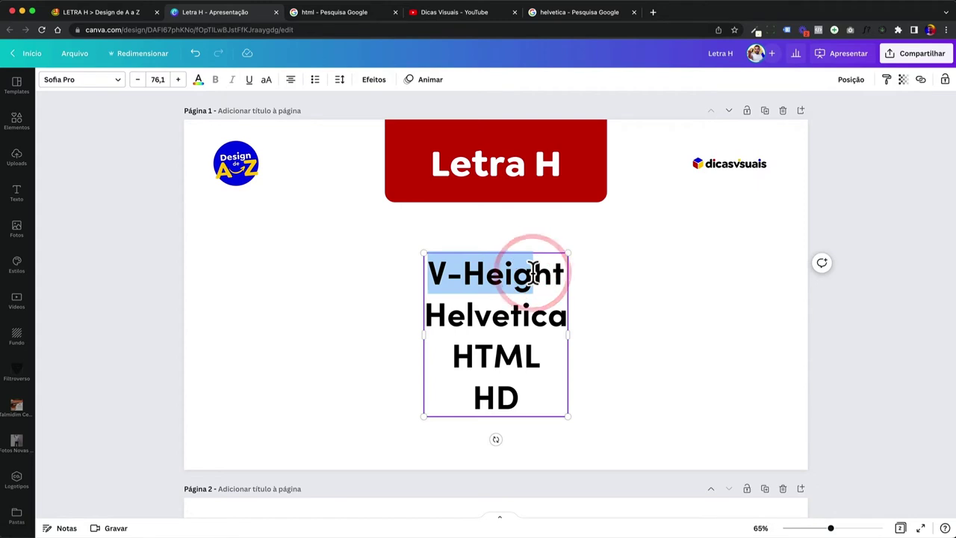
{"action": "left_click", "coordinate": [466, 271]}
{"action": "key", "text": "BackSpace"}
{"action": "key", "text": "BackSpace"}
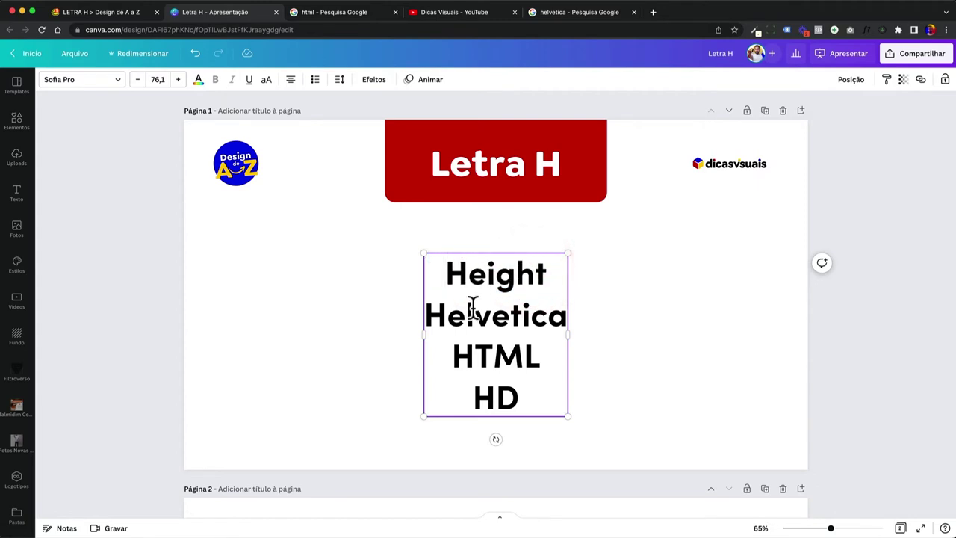
Step: Highlight the word Helvetica in the list and bring up the Google image results for helvetica
{"action": "double_click", "coordinate": [472, 307]}
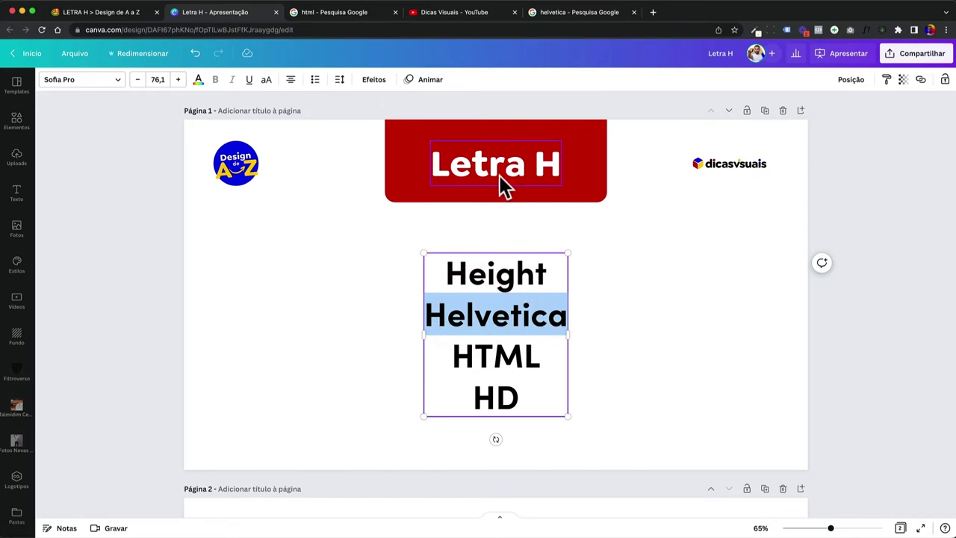
{"action": "left_click", "coordinate": [562, 13]}
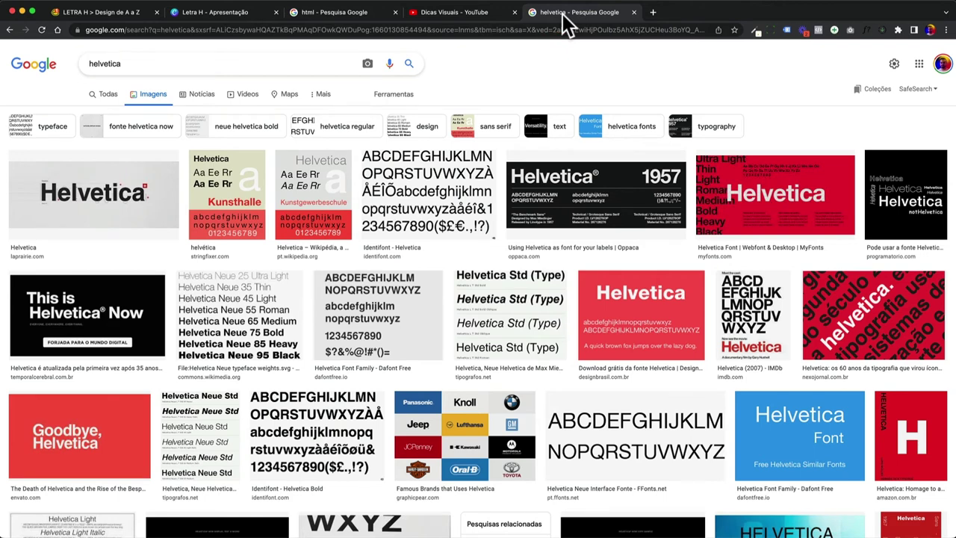
Step: Preview the Helvetica Neue typeface weights, Neue Helvetica de Max Miedinger and Helvetica Font Poster images from the results
{"action": "left_click", "coordinate": [242, 339]}
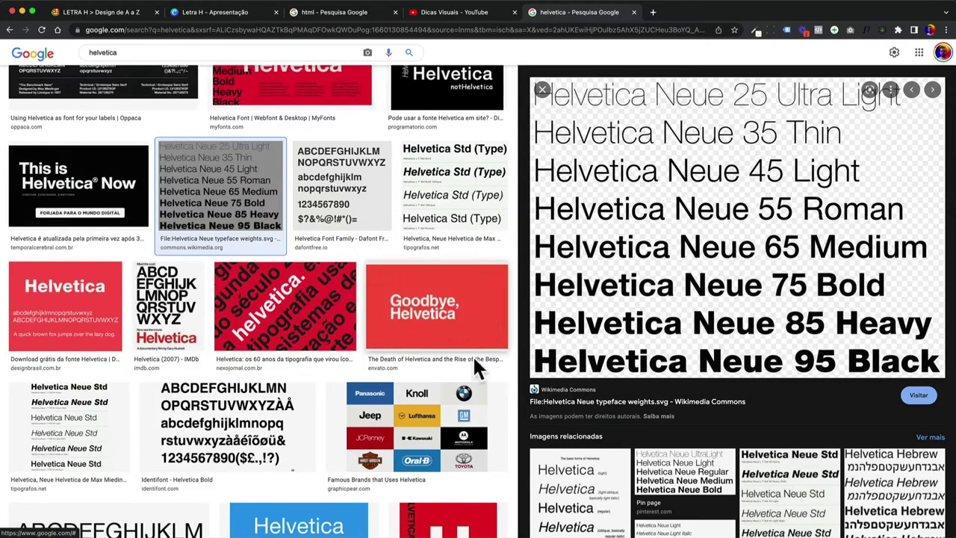
{"action": "scroll", "coordinate": [448, 364], "scroll_direction": "down", "scroll_amount": 5}
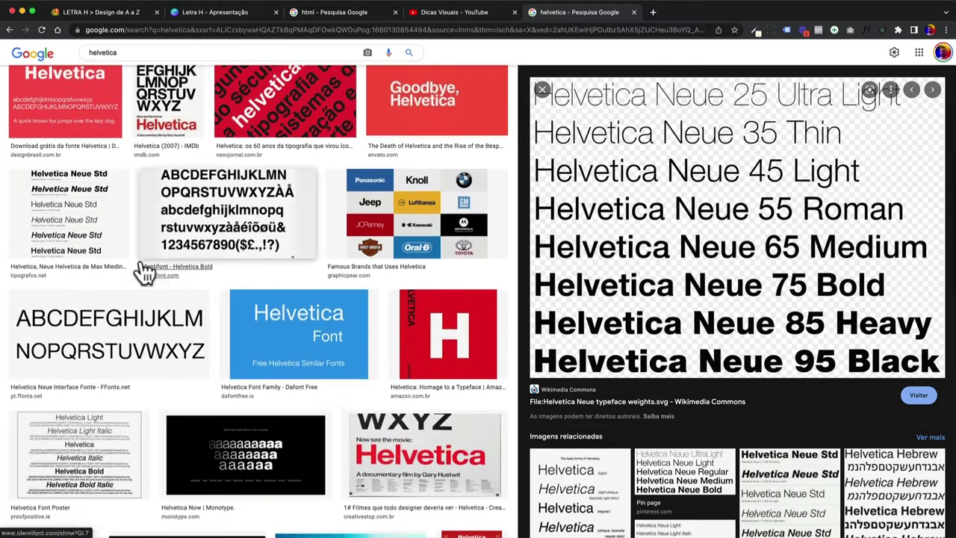
{"action": "left_click", "coordinate": [84, 242]}
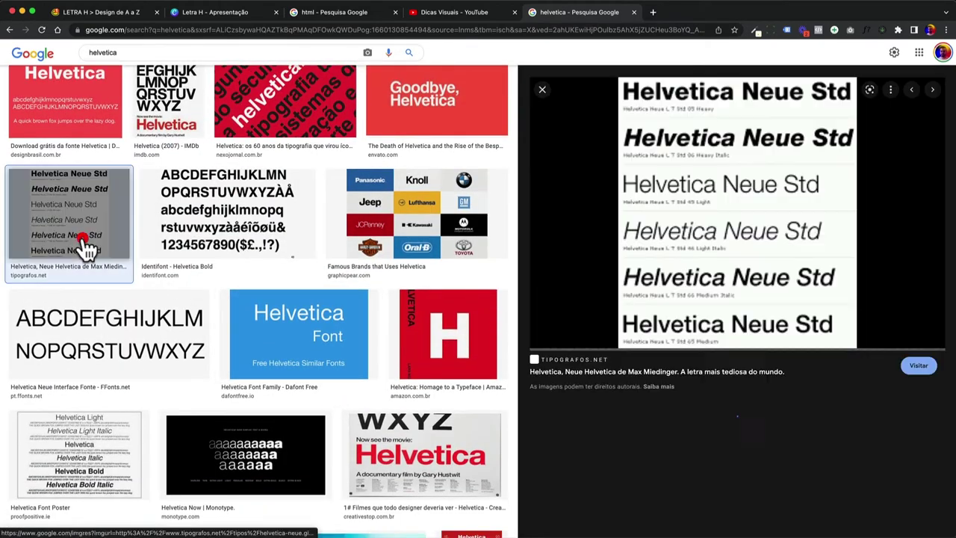
{"action": "scroll", "coordinate": [171, 323], "scroll_direction": "down", "scroll_amount": 4}
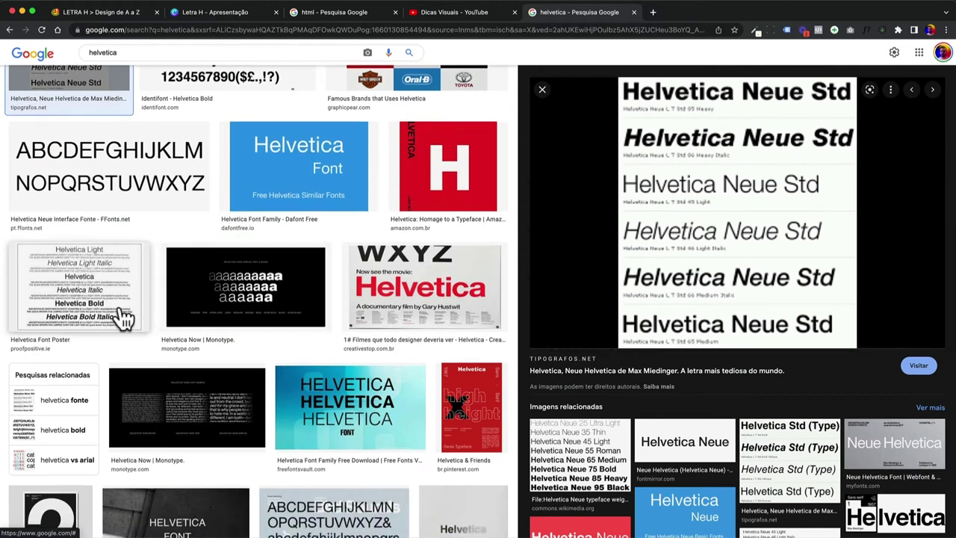
{"action": "scroll", "coordinate": [123, 319], "scroll_direction": "down", "scroll_amount": 1}
{"action": "left_click", "coordinate": [119, 280]}
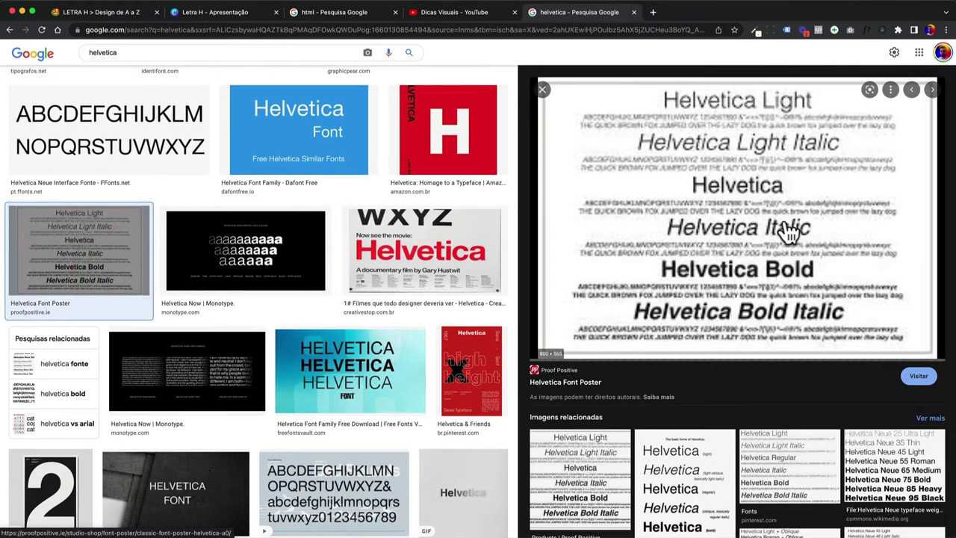
Step: Preview the Helvetica-Narrow font image further down the results, close it, and return to the first row of images
{"action": "scroll", "coordinate": [381, 318], "scroll_direction": "down", "scroll_amount": 8}
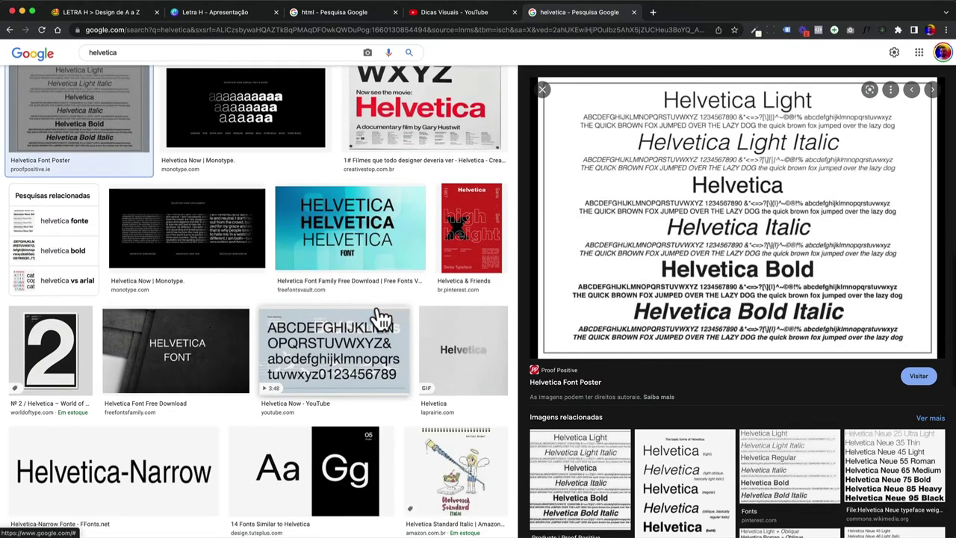
{"action": "left_click", "coordinate": [153, 321]}
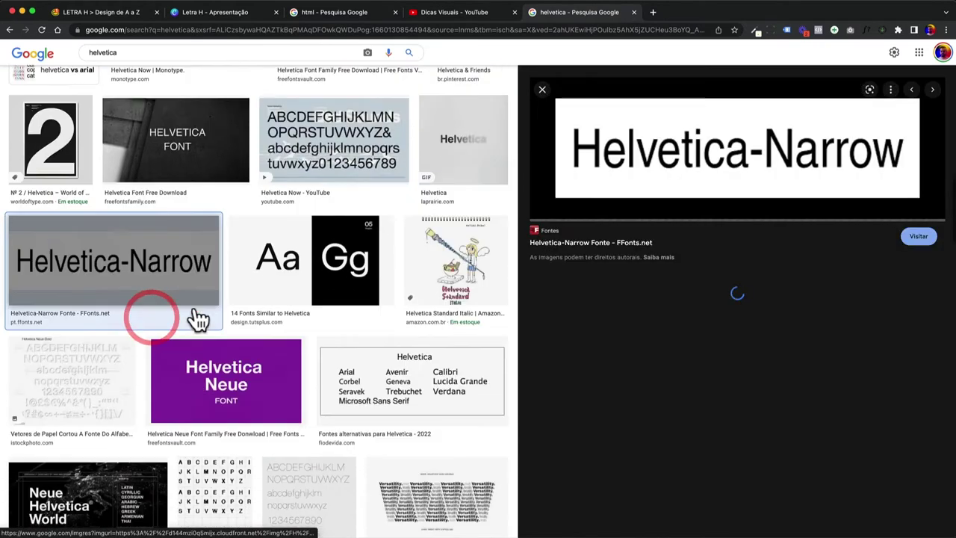
{"action": "scroll", "coordinate": [201, 292], "scroll_direction": "down", "scroll_amount": 5}
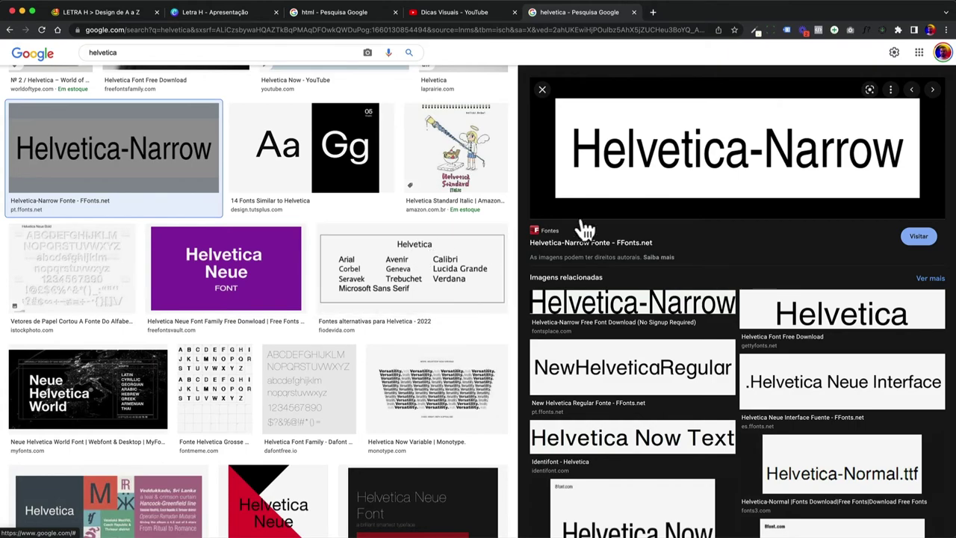
{"action": "scroll", "coordinate": [580, 229], "scroll_direction": "up", "scroll_amount": 10}
{"action": "left_click", "coordinate": [545, 168]}
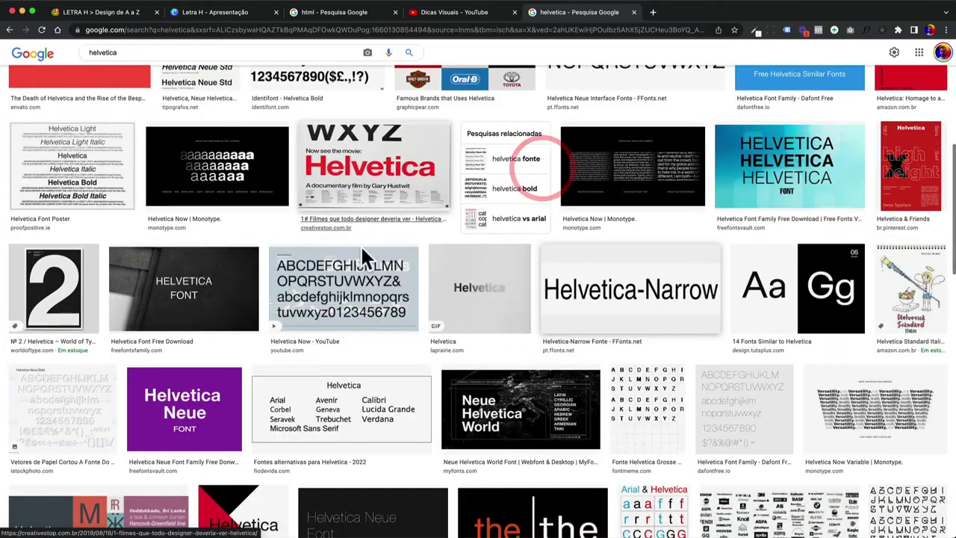
{"action": "scroll", "coordinate": [369, 261], "scroll_direction": "up", "scroll_amount": 5}
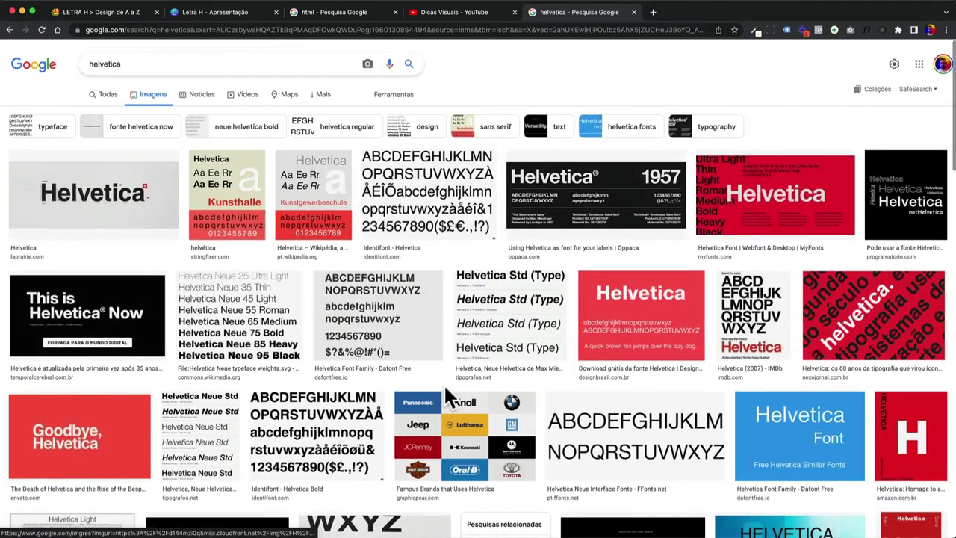
Step: Examine the logos in the Famous Brands that Uses Helvetica image, close the preview, and browse the remaining results
{"action": "left_click", "coordinate": [446, 445]}
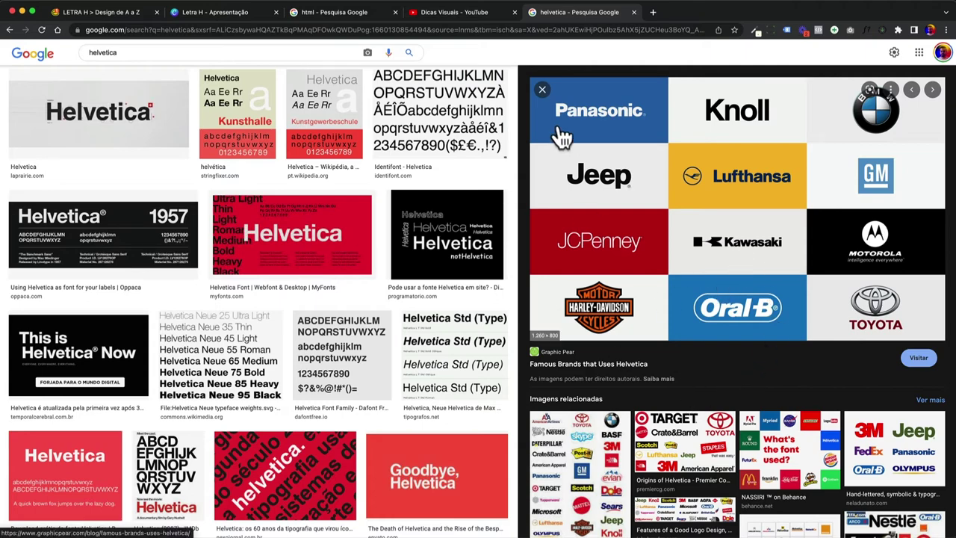
{"action": "left_click", "coordinate": [543, 91]}
{"action": "scroll", "coordinate": [545, 254], "scroll_direction": "down", "scroll_amount": 4}
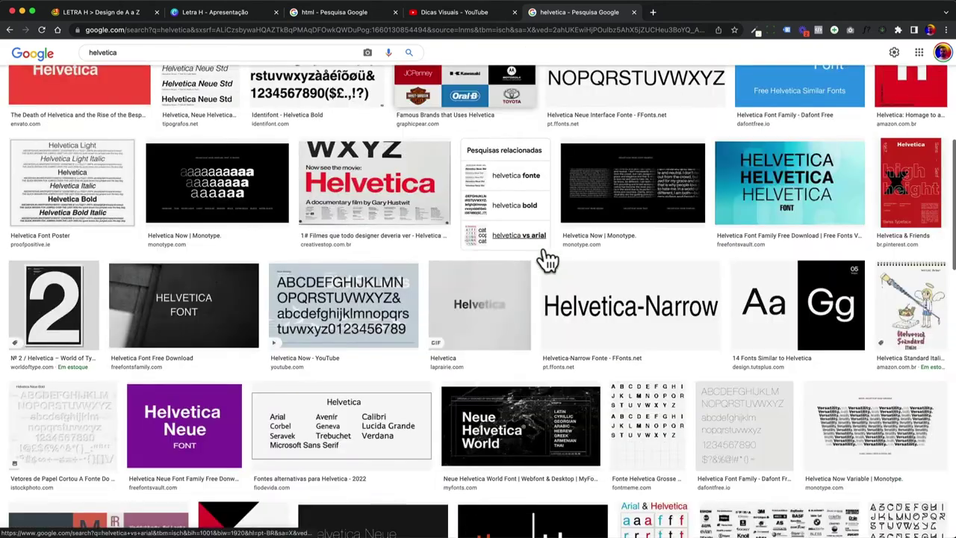
{"action": "scroll", "coordinate": [635, 278], "scroll_direction": "down", "scroll_amount": 3}
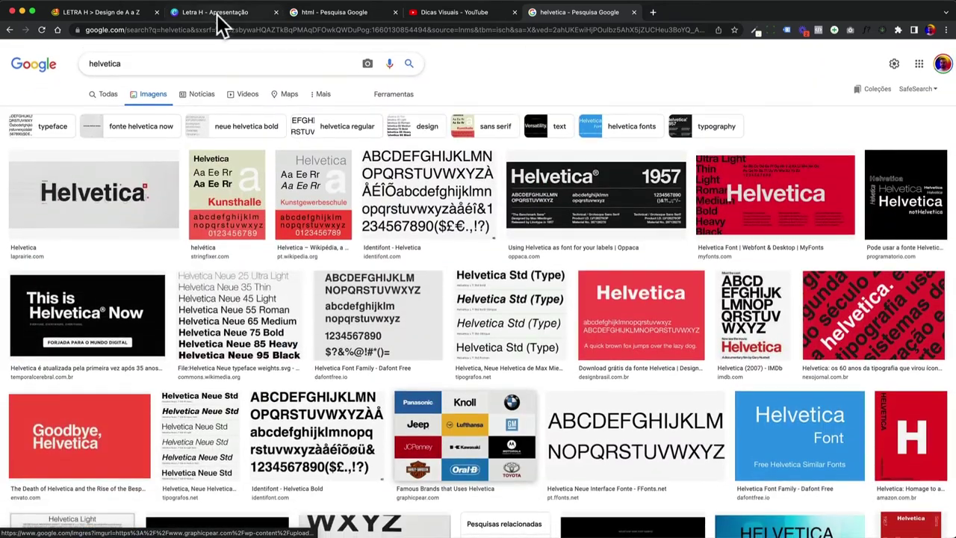
Step: Return to the Letra H presentation, clear the elements from page 2, and add a new text box there
{"action": "left_click", "coordinate": [216, 13]}
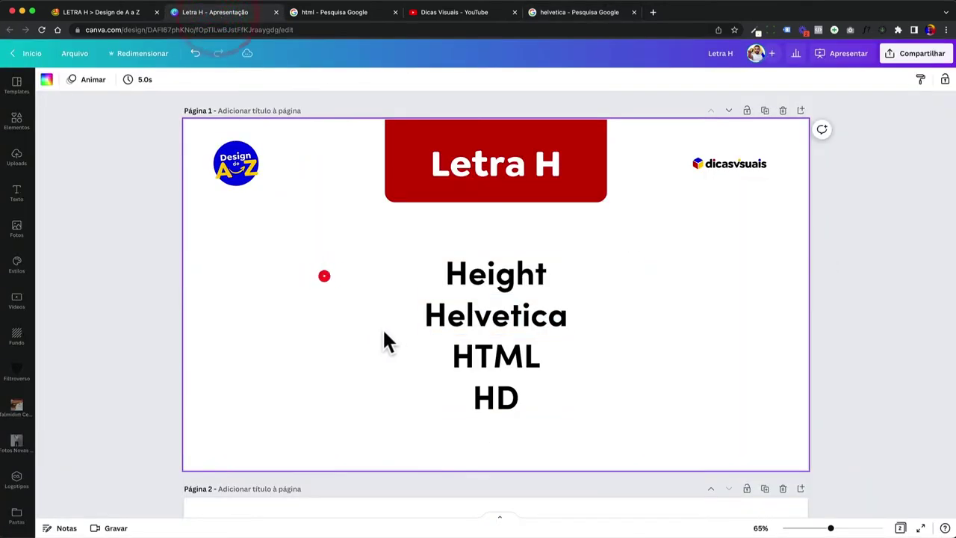
{"action": "scroll", "coordinate": [388, 343], "scroll_direction": "down", "scroll_amount": 8}
{"action": "left_click_drag", "start_coordinate": [361, 320], "coordinate": [649, 331]}
{"action": "key", "text": "BackSpace"}
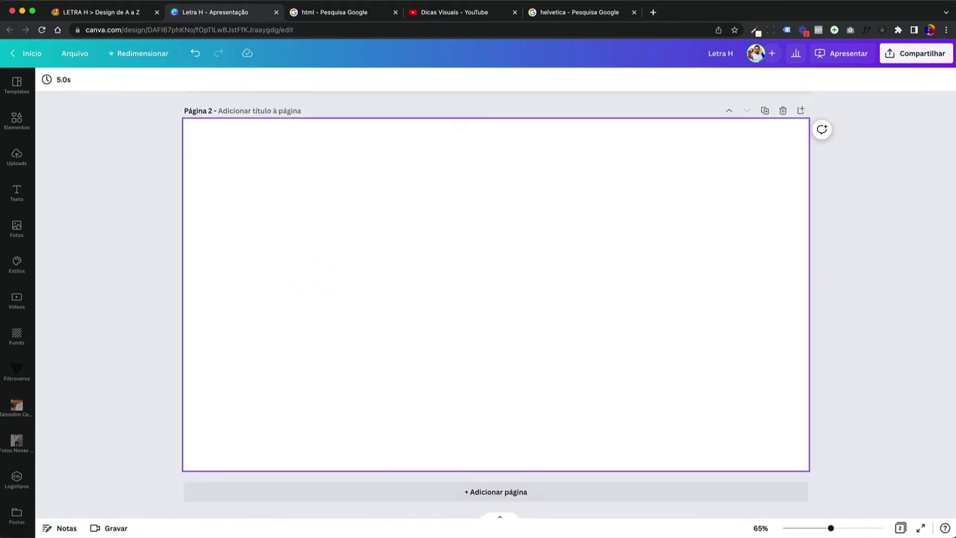
{"action": "key", "text": "t"}
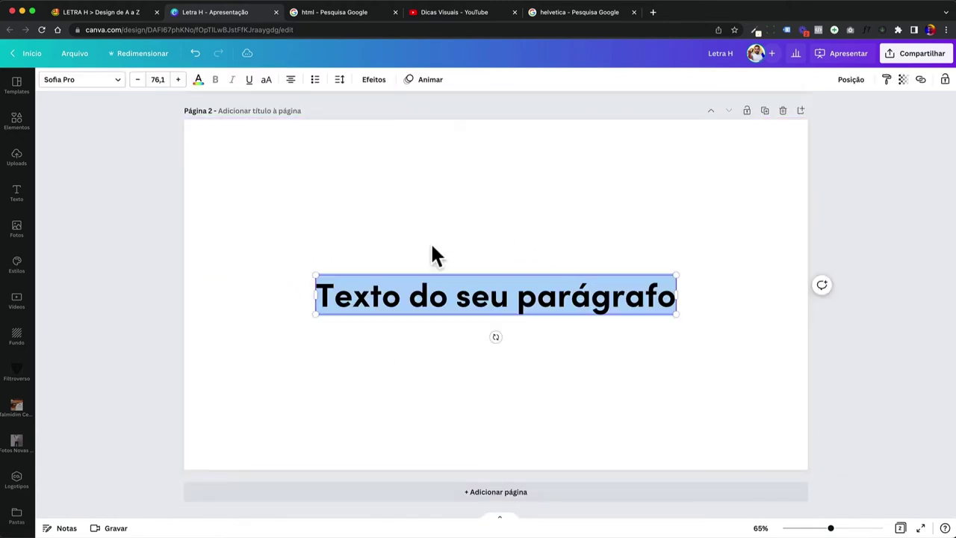
Step: Find a font with the search term Helve, apply Helveticish to the page 2 text, and make it bold
{"action": "left_click", "coordinate": [95, 80]}
{"action": "type", "text": "Helve"}
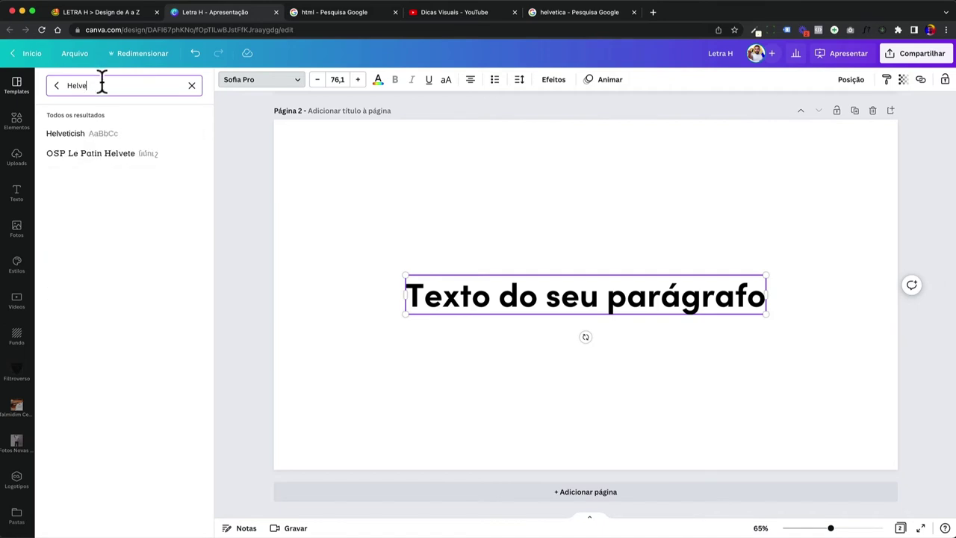
{"action": "left_click", "coordinate": [47, 133]}
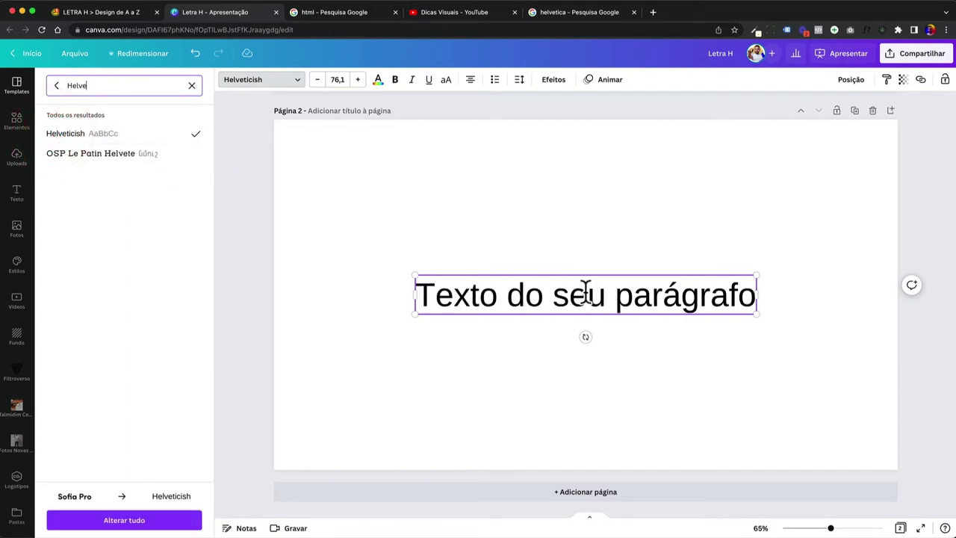
{"action": "left_click", "coordinate": [400, 118]}
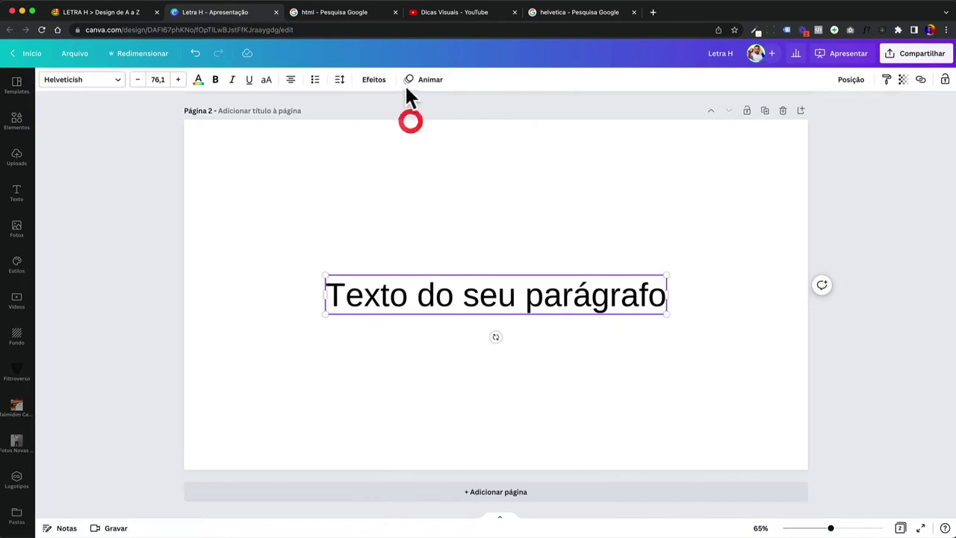
{"action": "left_click", "coordinate": [215, 80]}
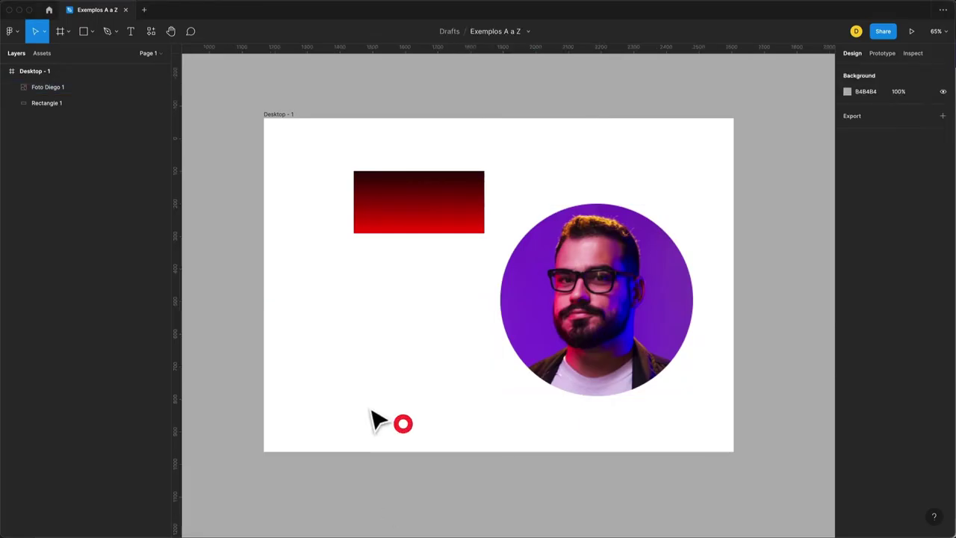
Step: Switch to Figma, delete the rectangle and photo from the Desktop - 1 frame, and add the text Helvetica
{"action": "left_click_drag", "start_coordinate": [404, 423], "coordinate": [626, 175]}
{"action": "key", "text": "Delete"}
{"action": "key", "text": "t"}
{"action": "left_click", "coordinate": [451, 268]}
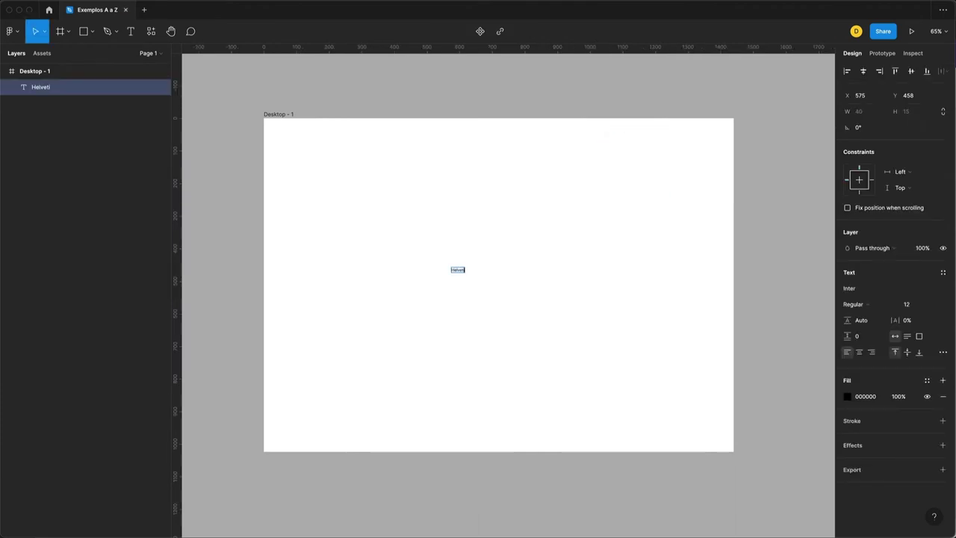
{"action": "left_click", "coordinate": [468, 301]}
Step: Scale the Helvetica text up to a font size of about 170 and move it to the middle of the frame
{"action": "key", "text": "k"}
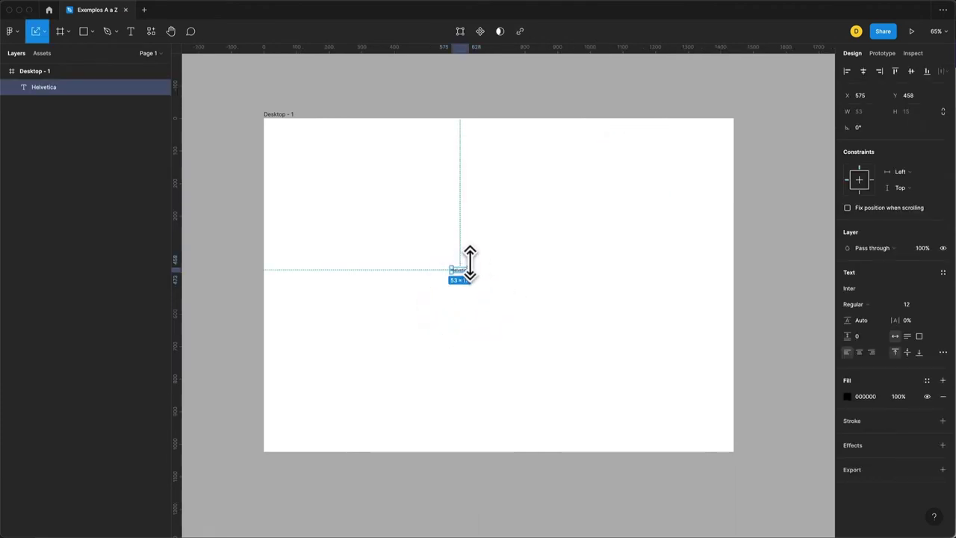
{"action": "left_click_drag", "start_coordinate": [468, 264], "coordinate": [547, 202]}
{"action": "key", "text": "v"}
{"action": "left_click_drag", "start_coordinate": [535, 250], "coordinate": [573, 274]}
Step: Set the text's font family to Helvetica
{"action": "left_click", "coordinate": [871, 288]}
{"action": "type", "text": "Helvetica"}
{"action": "key", "text": "Return"}
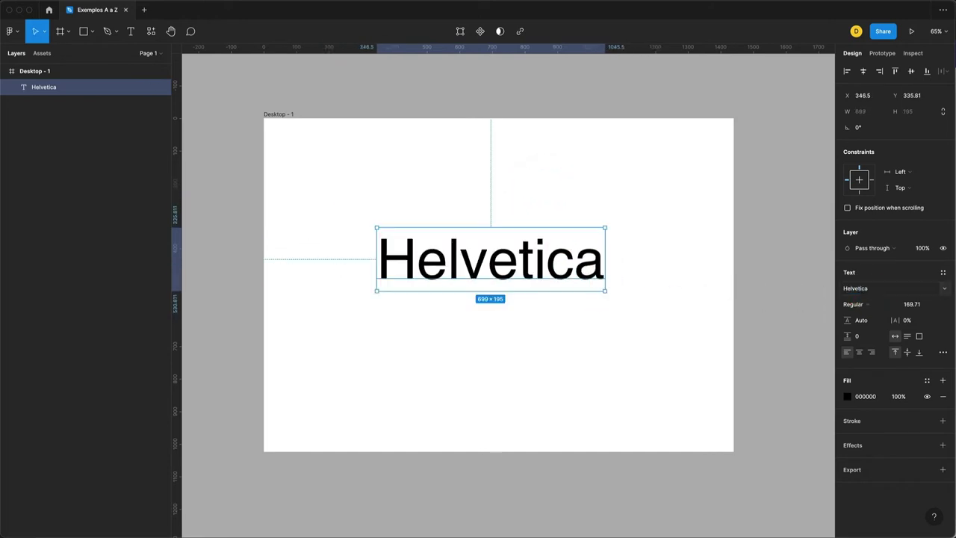
Step: Try the Bold, Regular and Light styles on the Helvetica text
{"action": "left_click", "coordinate": [861, 302]}
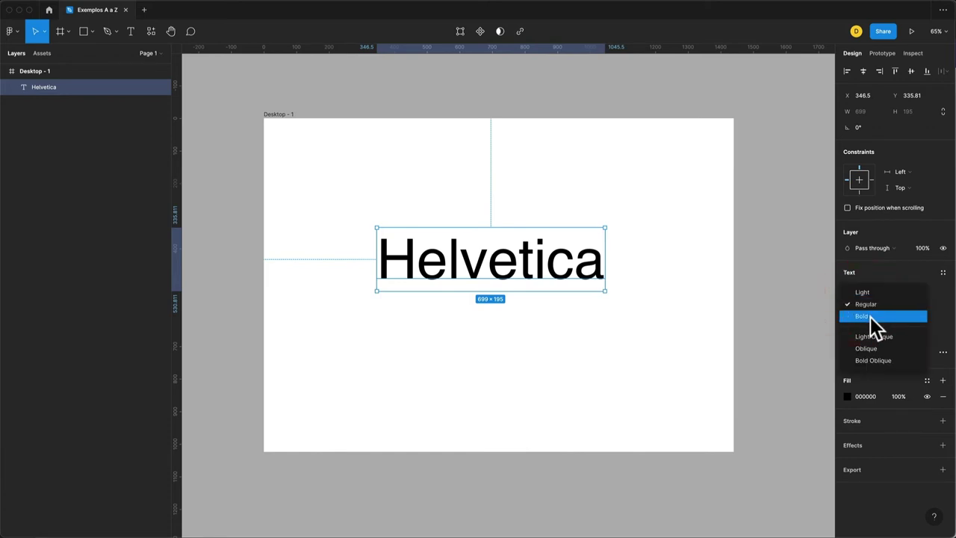
{"action": "left_click", "coordinate": [877, 316]}
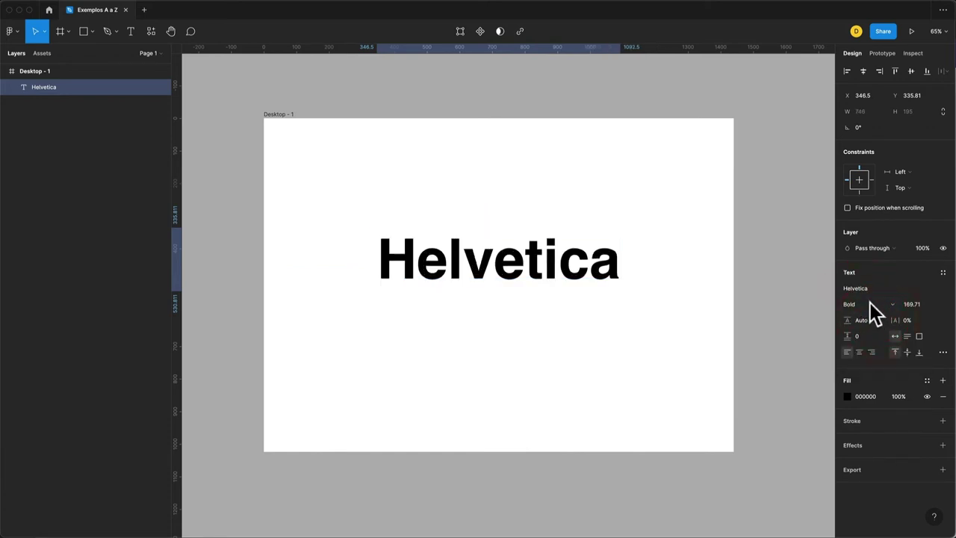
{"action": "left_click", "coordinate": [870, 301]}
{"action": "left_click", "coordinate": [869, 291]}
{"action": "left_click", "coordinate": [866, 302]}
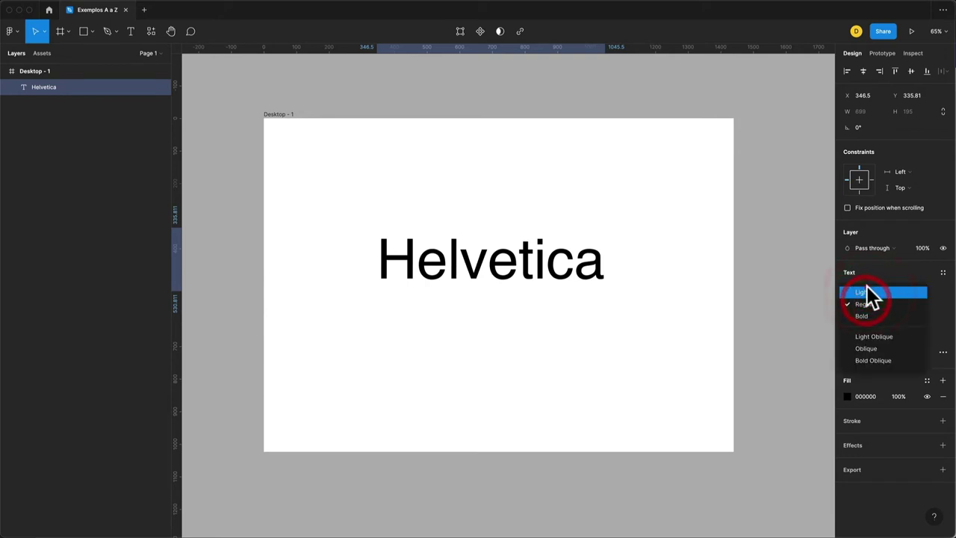
{"action": "left_click", "coordinate": [867, 291]}
Step: Set the Helvetica text's style to Oblique
{"action": "left_click", "coordinate": [865, 304]}
{"action": "left_click", "coordinate": [869, 302]}
{"action": "left_click", "coordinate": [859, 304]}
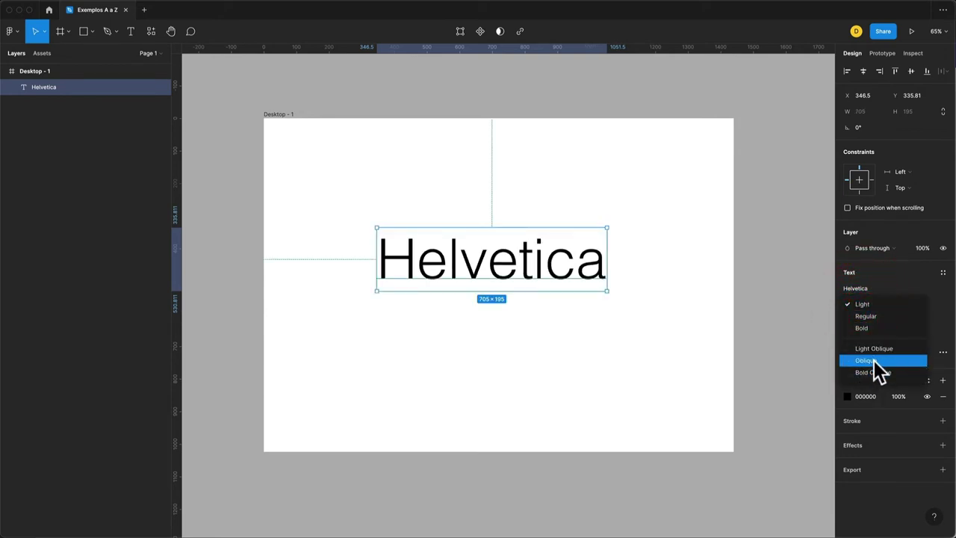
{"action": "left_click", "coordinate": [873, 361]}
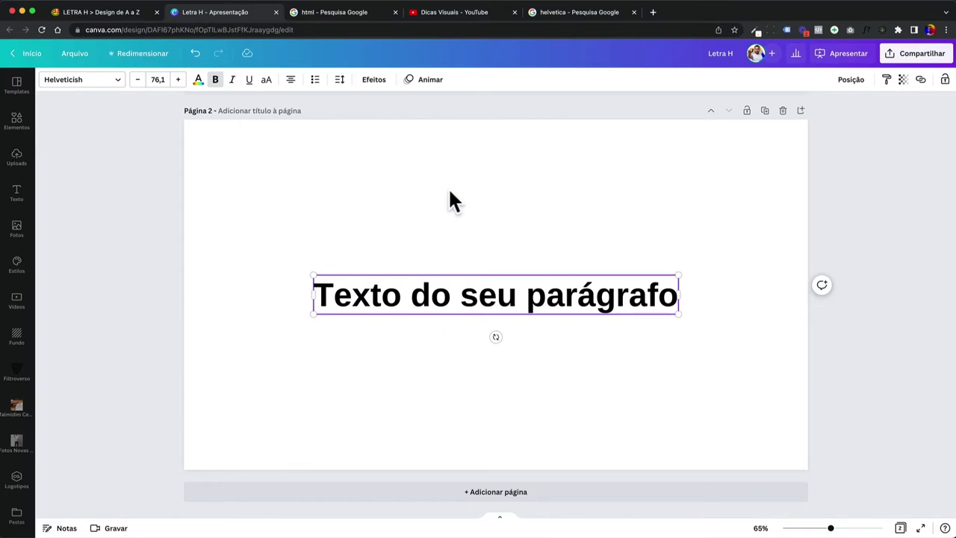
Step: Switch to Google Chrome and highlight the word Helvetica, followed by HTML, in the list on page 1 of the presentation
{"action": "scroll", "coordinate": [441, 247], "scroll_direction": "up", "scroll_amount": 5}
{"action": "left_click", "coordinate": [471, 331]}
{"action": "double_click", "coordinate": [471, 317]}
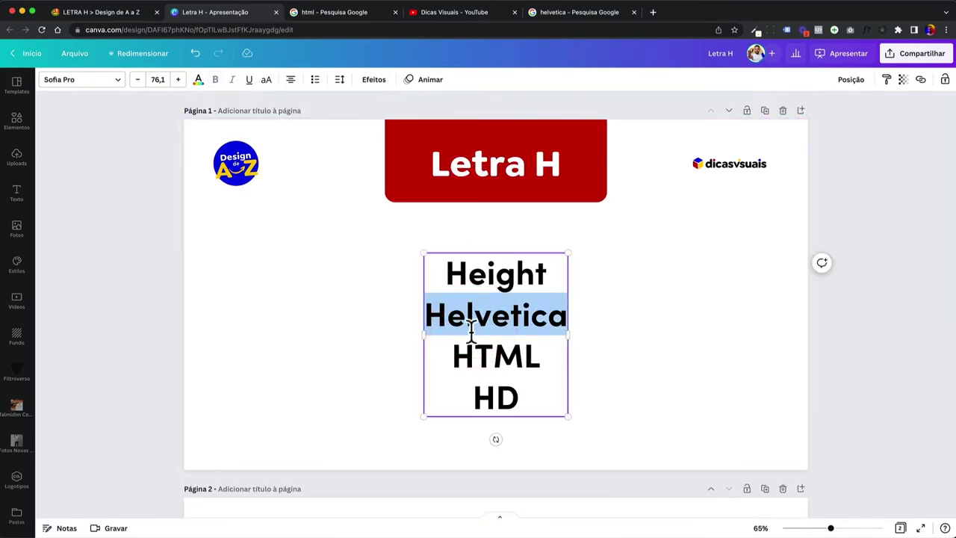
{"action": "double_click", "coordinate": [465, 356]}
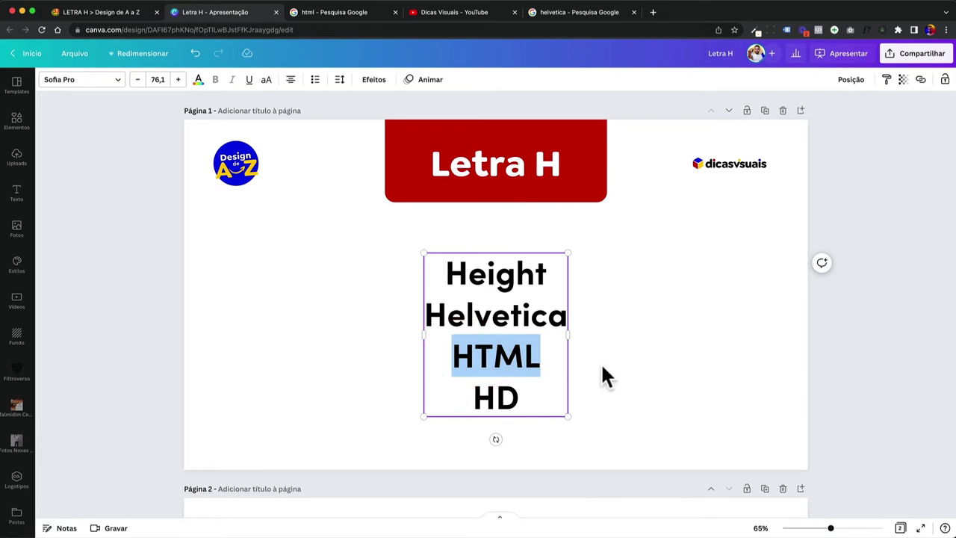
Step: Bring up the Google image results for html and preview the code examples from kinsta.com, neilpatel.com and buscape.com.br
{"action": "left_click", "coordinate": [338, 13]}
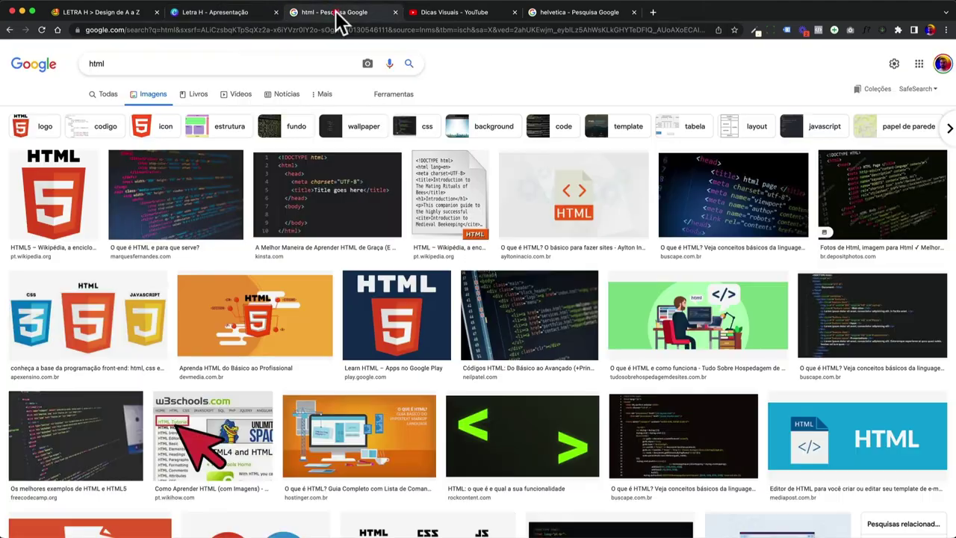
{"action": "left_click", "coordinate": [357, 231]}
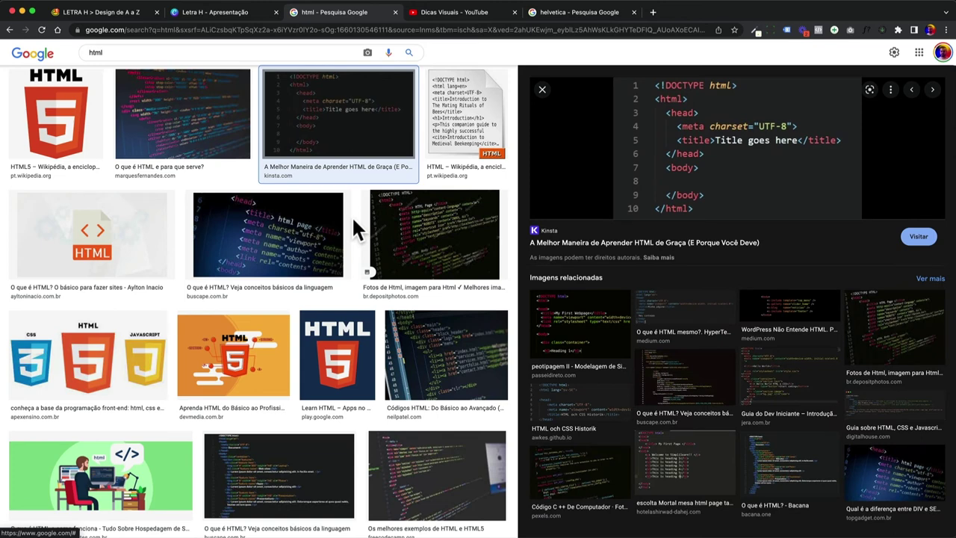
{"action": "left_click", "coordinate": [428, 362]}
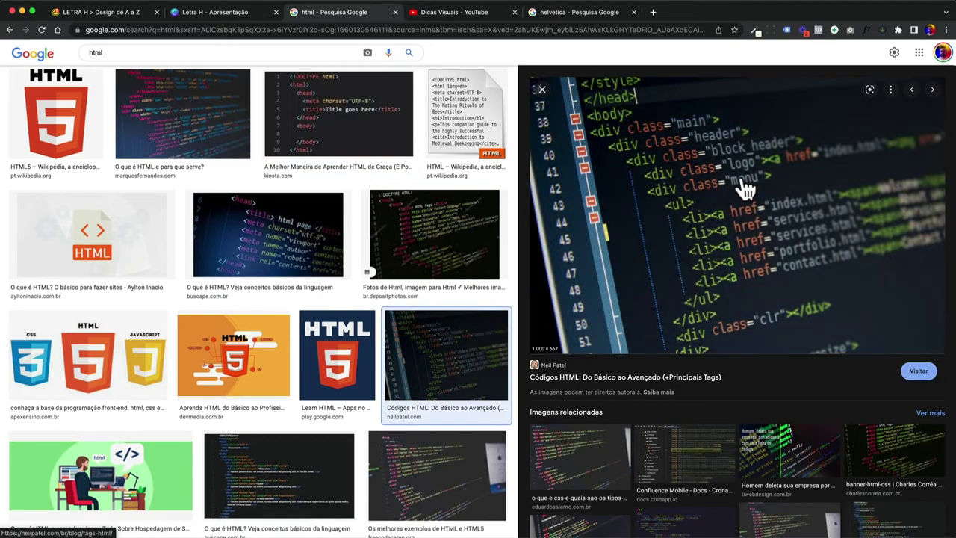
{"action": "scroll", "coordinate": [294, 402], "scroll_direction": "down", "scroll_amount": 2}
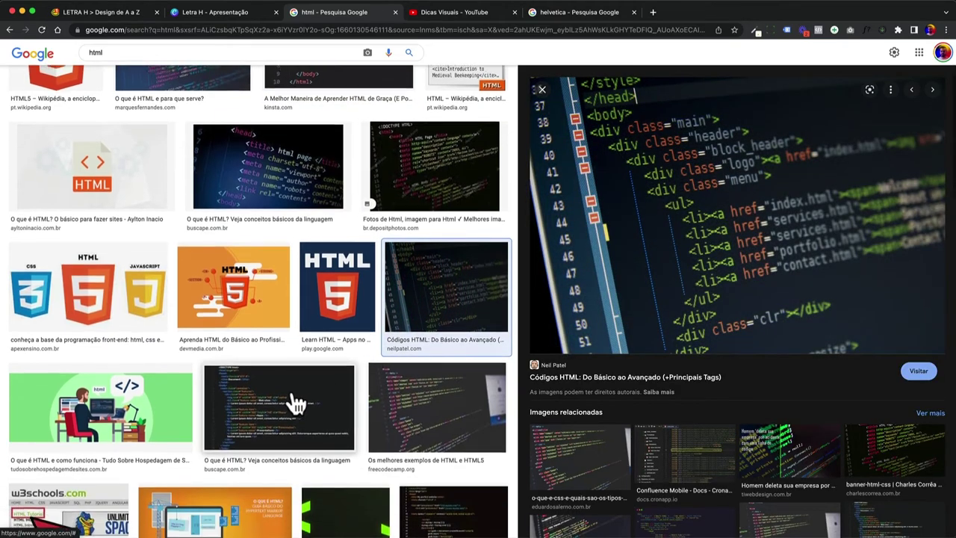
{"action": "left_click", "coordinate": [294, 396]}
{"action": "scroll", "coordinate": [331, 273], "scroll_direction": "up", "scroll_amount": 3}
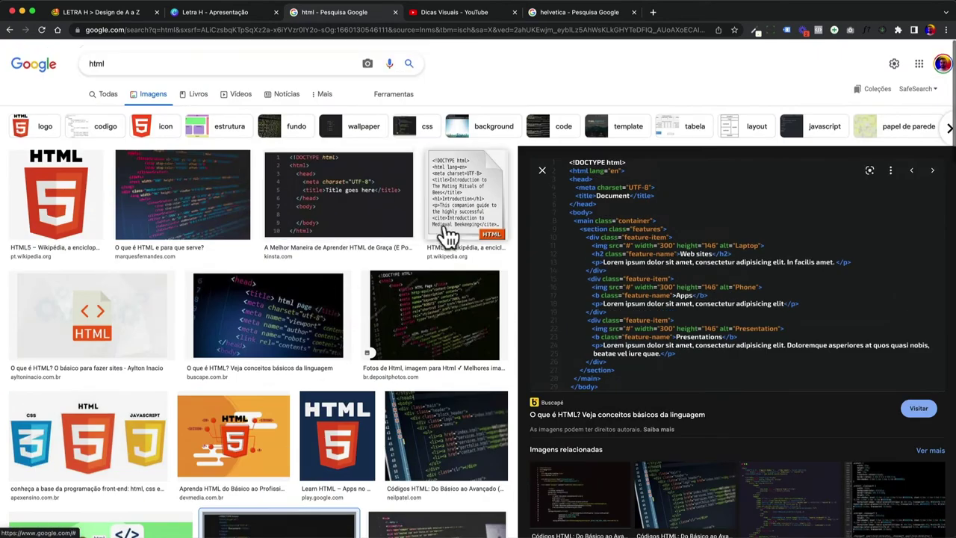
Step: Preview the Wikipedia HTML image, browse the other image results, and preview the code example from buscape.com.br
{"action": "left_click", "coordinate": [451, 203]}
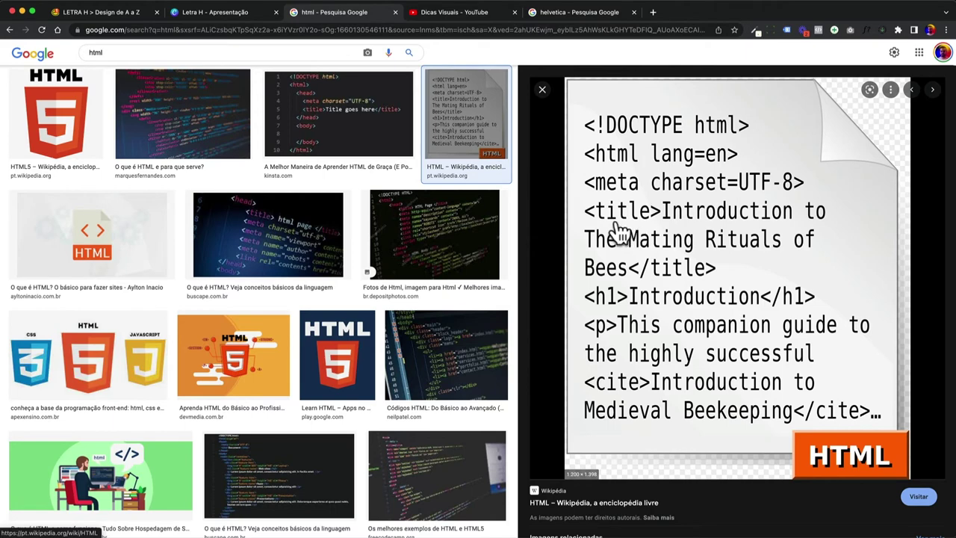
{"action": "scroll", "coordinate": [366, 455], "scroll_direction": "down", "scroll_amount": 6}
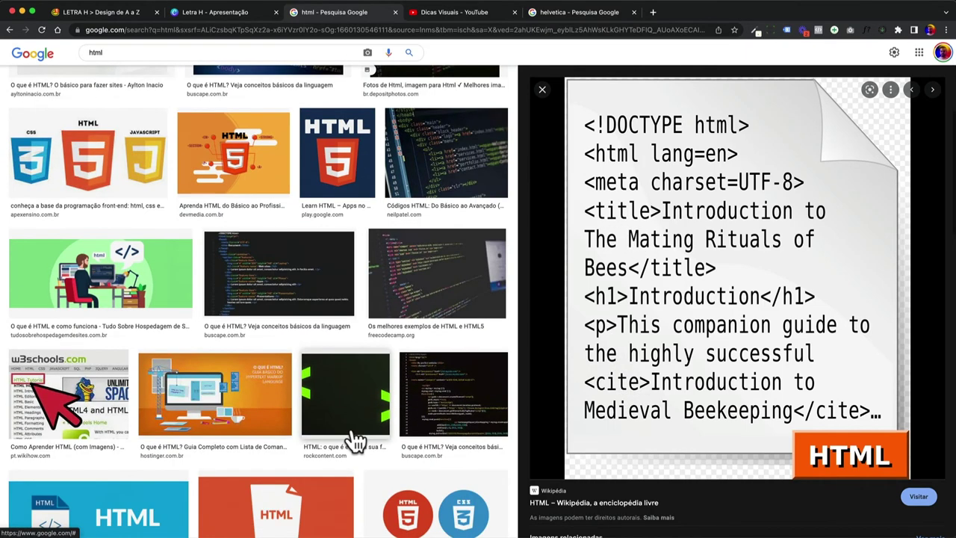
{"action": "scroll", "coordinate": [336, 426], "scroll_direction": "up", "scroll_amount": 5}
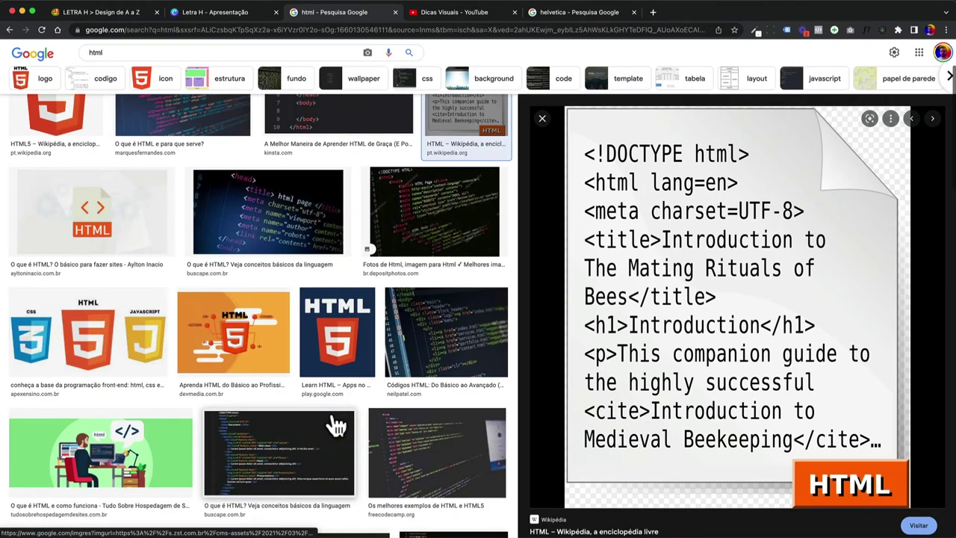
{"action": "left_click", "coordinate": [275, 457]}
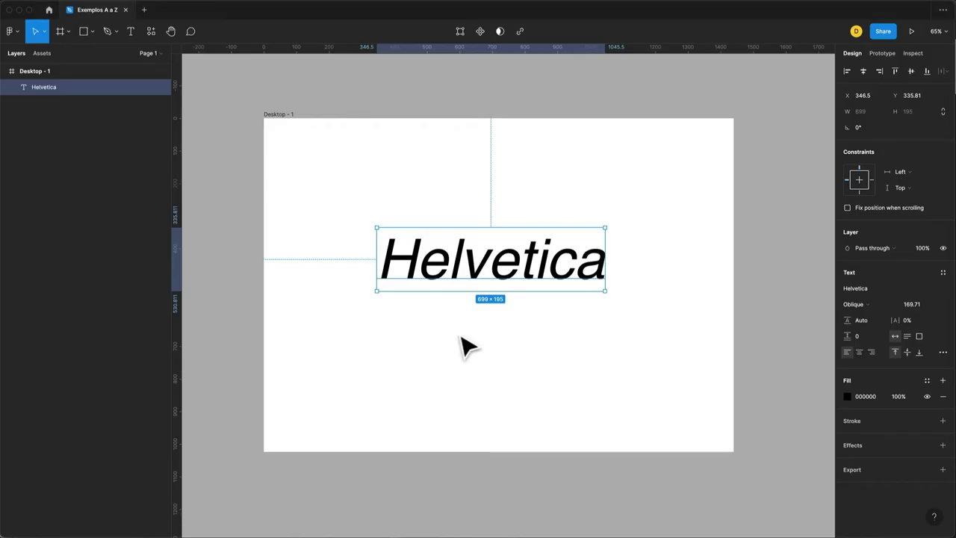
Step: Switch to Figma, delete the Helvetica text and create three equal rectangles of about 424 × 785 side by side in the frame
{"action": "key", "text": "Delete"}
{"action": "key", "text": "r"}
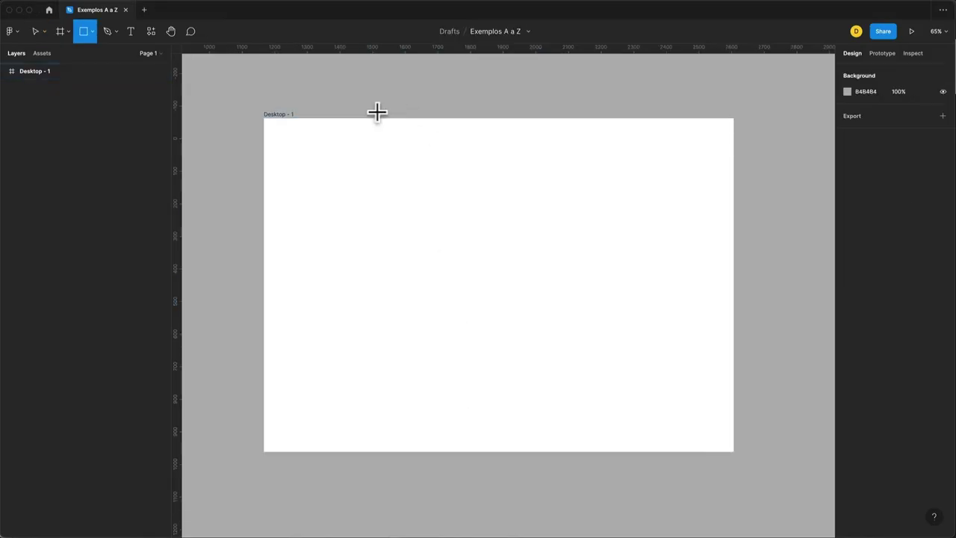
{"action": "mouse_move", "coordinate": [292, 151]}
{"action": "left_mouse_down"}
{"action": "mouse_move", "coordinate": [432, 407]}
{"action": "mouse_move", "coordinate": [540, 348]}
{"action": "mouse_move", "coordinate": [549, 355]}
{"action": "mouse_move", "coordinate": [665, 333]}
{"action": "left_mouse_up"}
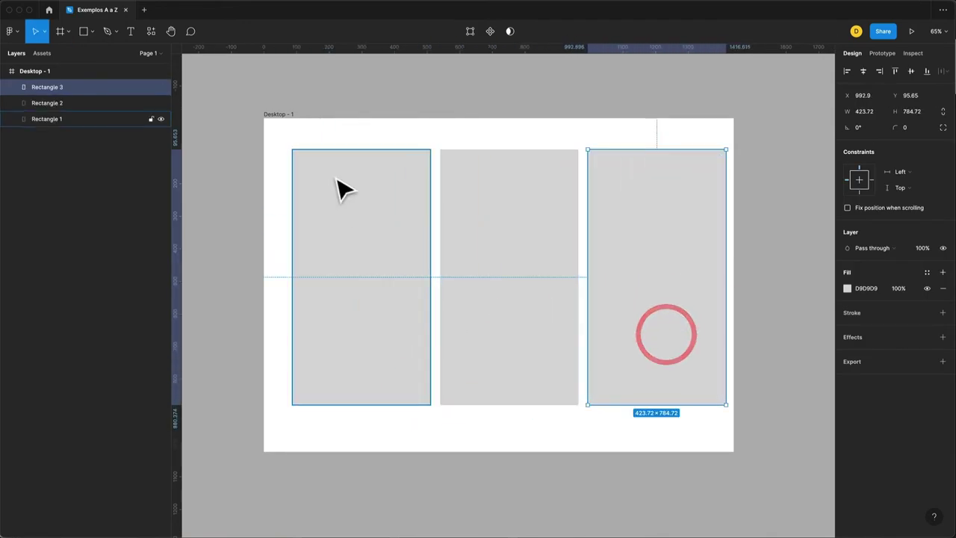
Step: Select all three grey rectangles and move them together within the Desktop - 1 frame
{"action": "left_click", "coordinate": [335, 178]}
{"action": "left_click", "coordinate": [471, 207]}
{"action": "left_click", "coordinate": [619, 237]}
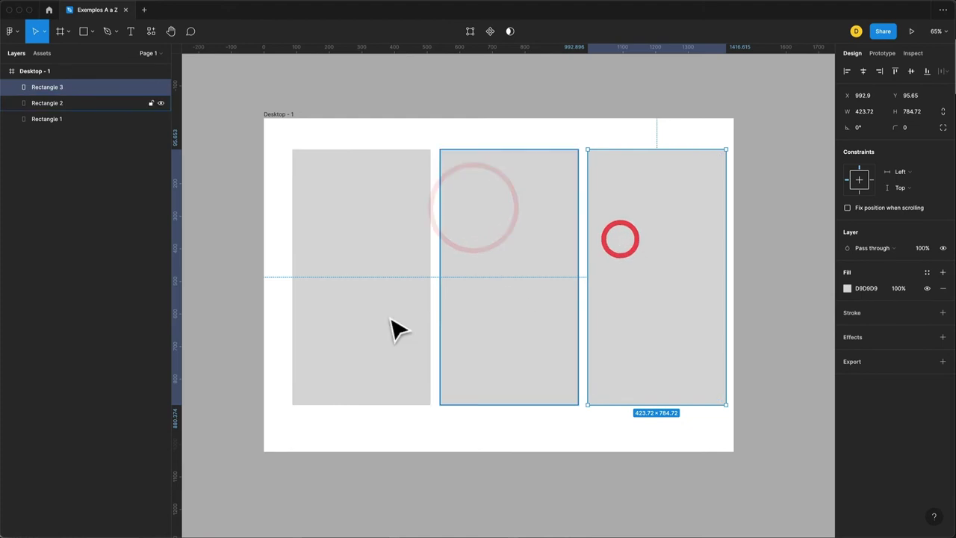
{"action": "left_click_drag", "start_coordinate": [231, 332], "coordinate": [510, 395]}
{"action": "left_click", "coordinate": [625, 299], "text": "shift"}
{"action": "left_click_drag", "start_coordinate": [625, 299], "coordinate": [619, 307]}
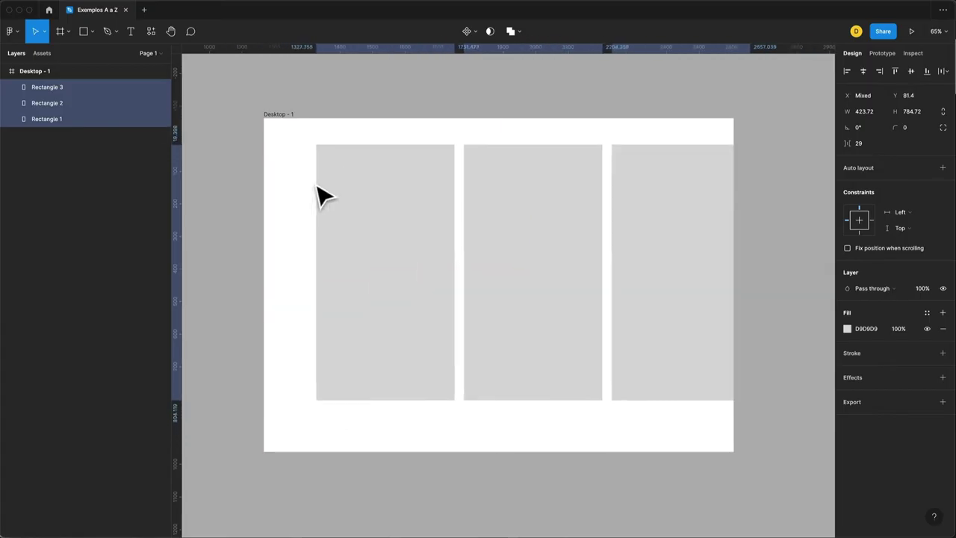
{"action": "left_click", "coordinate": [351, 189]}
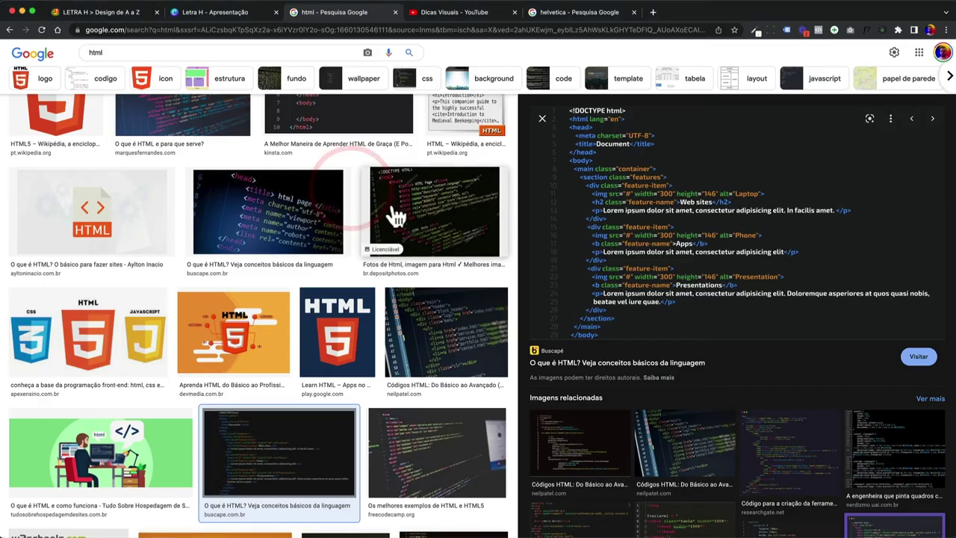
Step: Switch back to the Google image results and examine the apexensino.com.br image of the CSS, HTML and JavaScript logos up close
{"action": "left_click", "coordinate": [95, 351]}
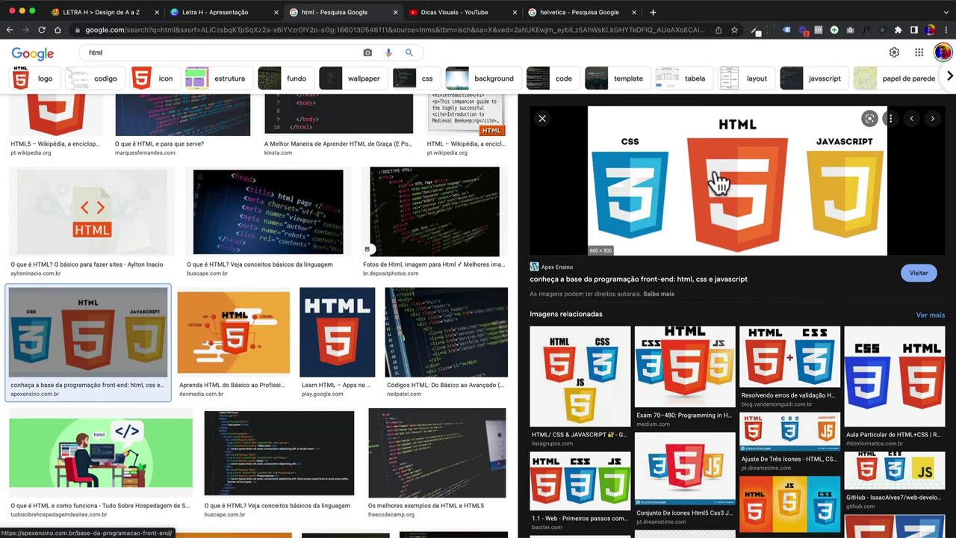
{"action": "scroll", "coordinate": [717, 184], "scroll_direction": "up", "scroll_amount": 10}
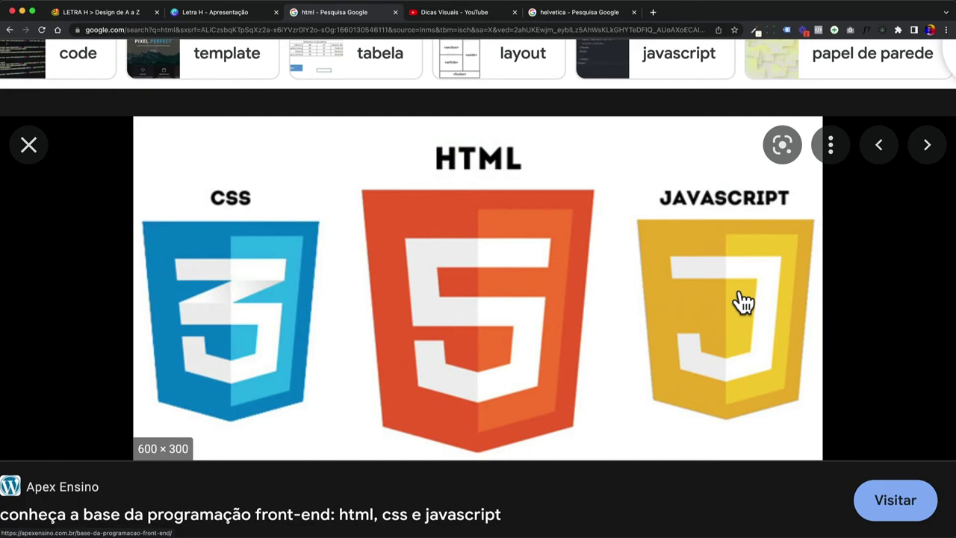
{"action": "scroll", "coordinate": [743, 301], "scroll_direction": "down", "scroll_amount": 5}
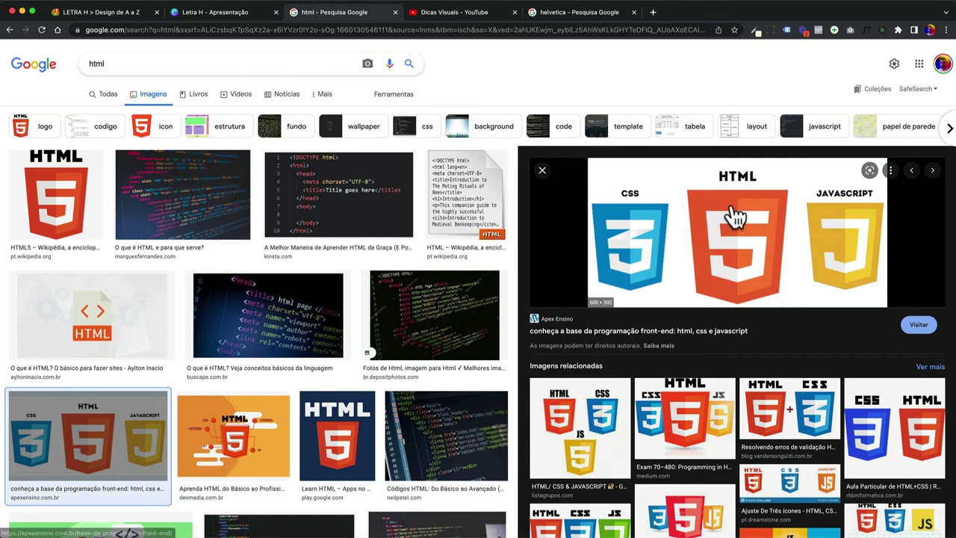
Step: Return to the Letra H presentation in Canva and expand HD in the list to High Definition
{"action": "left_click", "coordinate": [225, 15]}
{"action": "left_click_drag", "start_coordinate": [476, 402], "coordinate": [550, 397]}
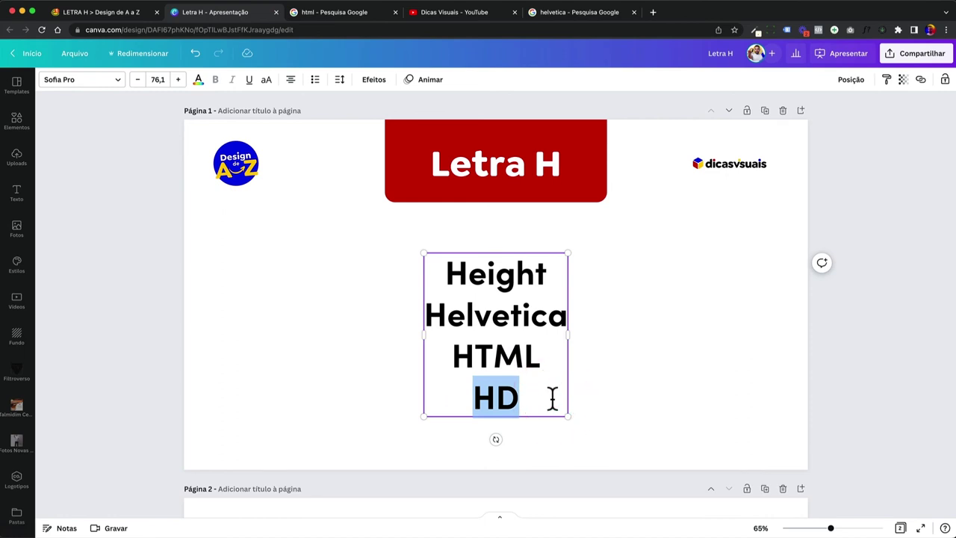
{"action": "left_click", "coordinate": [497, 397]}
{"action": "type", "text": "igh D"}
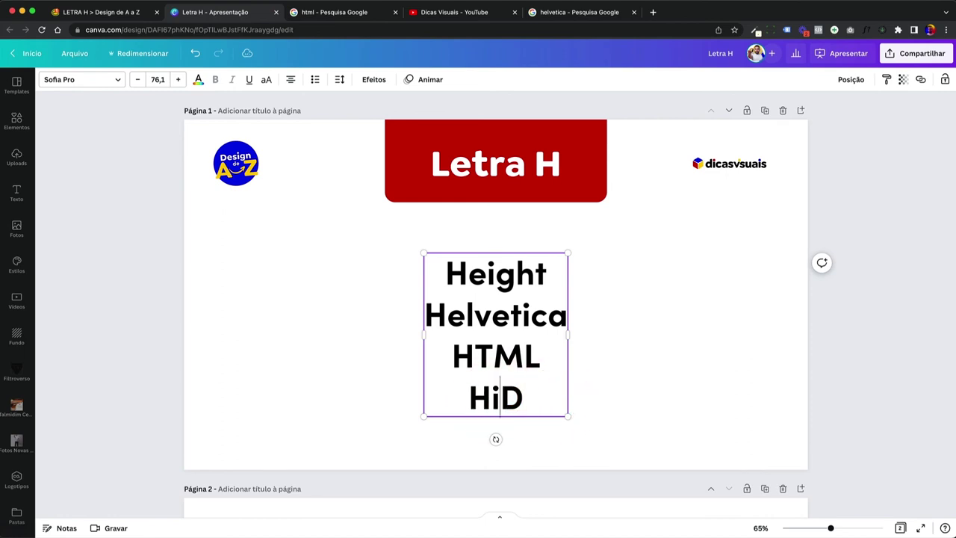
{"action": "type", "text": "e"}
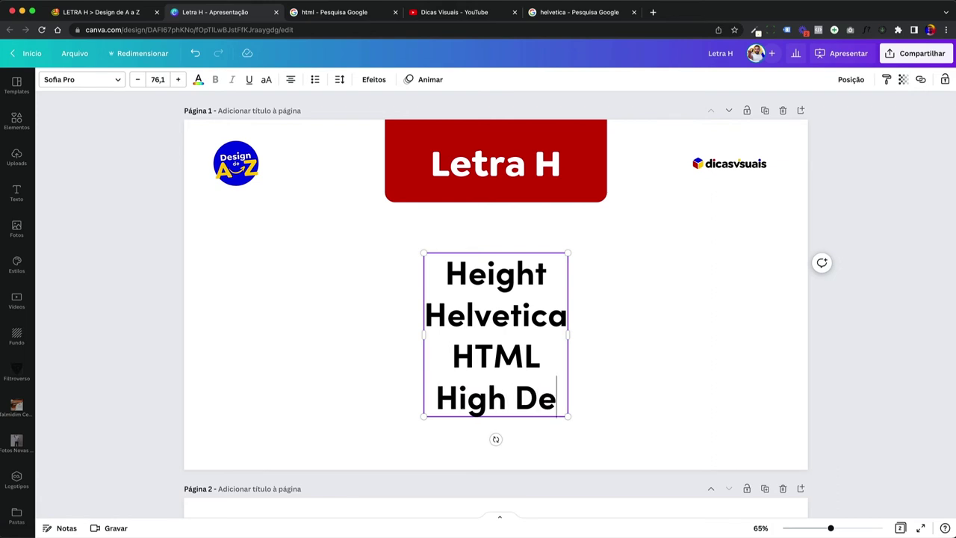
{"action": "type", "text": "finition"}
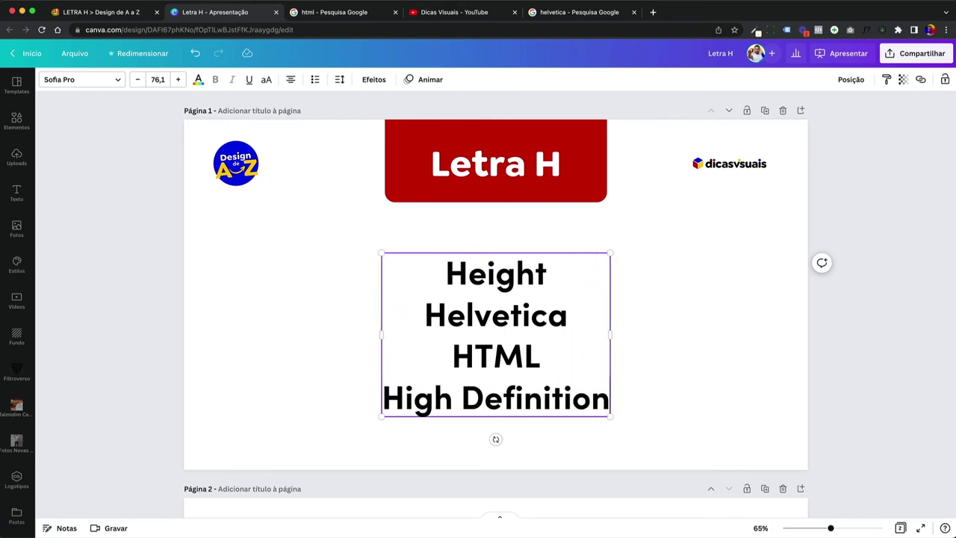
{"action": "key", "text": "alt+shift+Left"}
{"action": "left_click", "coordinate": [479, 467]}
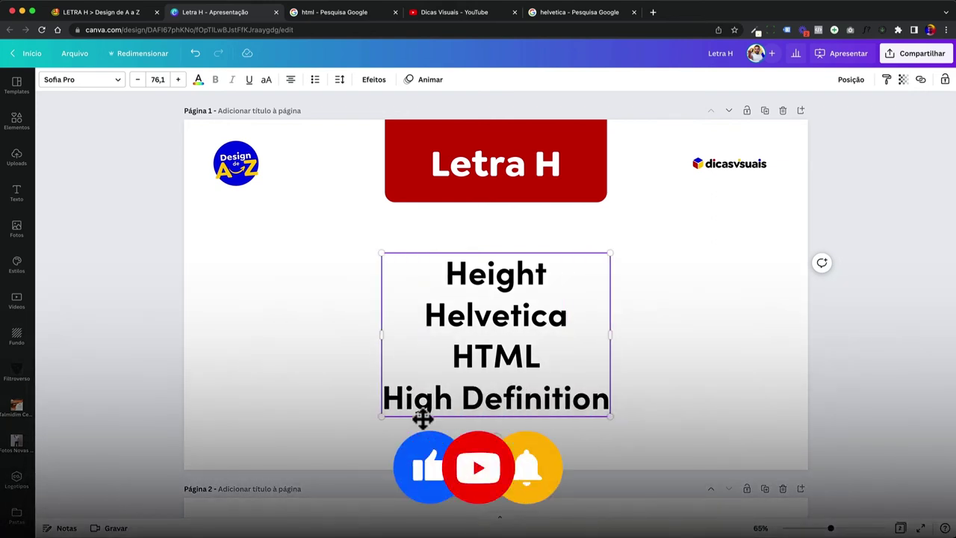
Step: Switch to Figma, delete the three rectangles and resize the Desktop - 1 frame to 640 × 480
{"action": "left_click", "coordinate": [239, 329]}
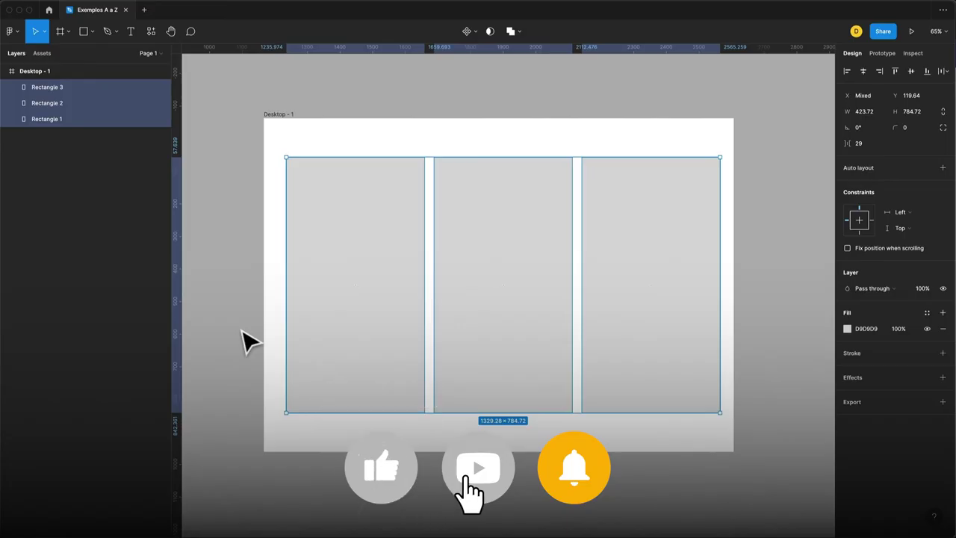
{"action": "key", "text": "Delete"}
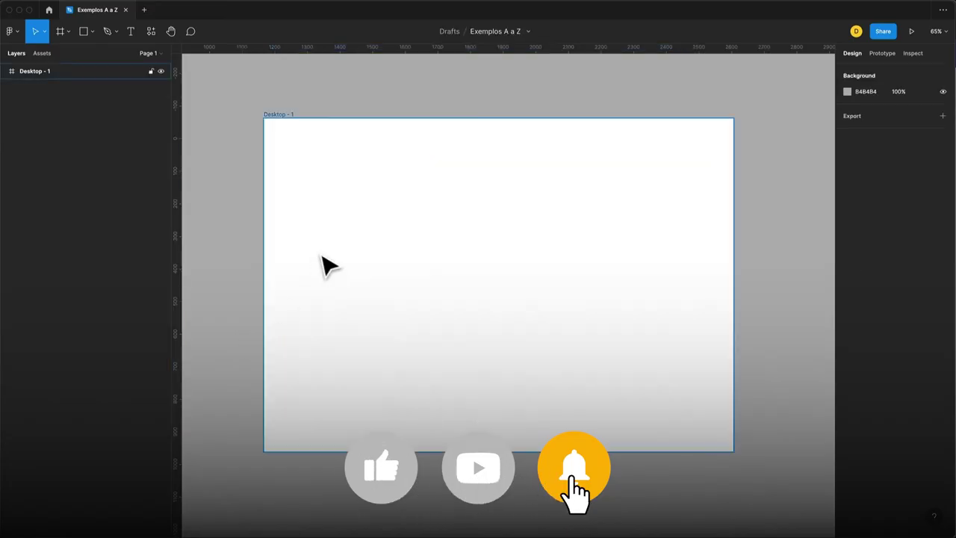
{"action": "left_click", "coordinate": [322, 244]}
{"action": "left_click", "coordinate": [277, 115]}
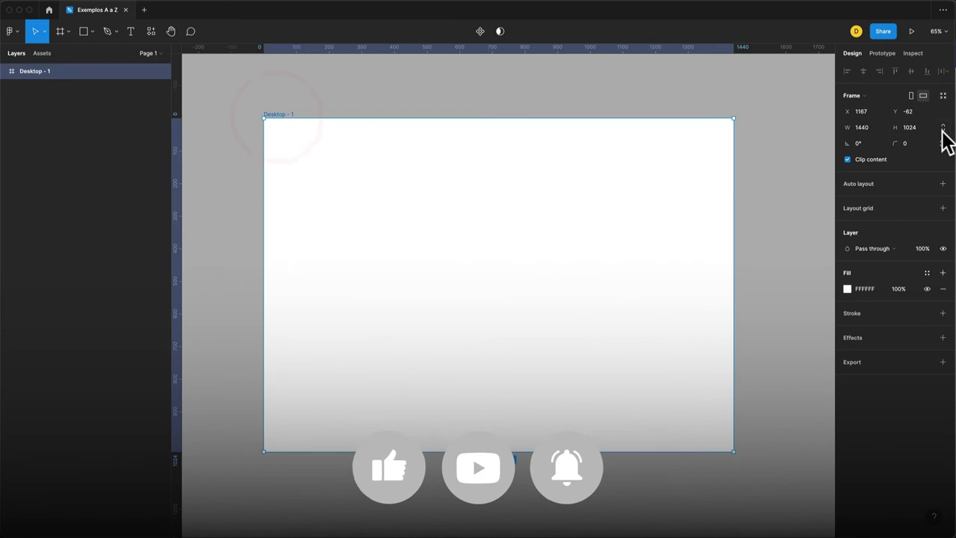
{"action": "left_click", "coordinate": [877, 128]}
{"action": "type", "text": "640"}
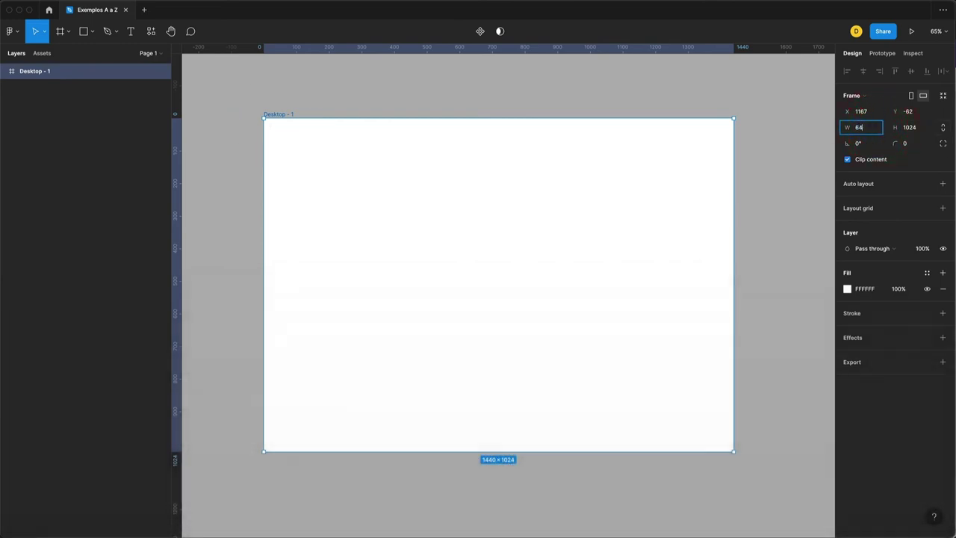
{"action": "key", "text": "Tab"}
{"action": "type", "text": "480"}
{"action": "key", "text": "Return"}
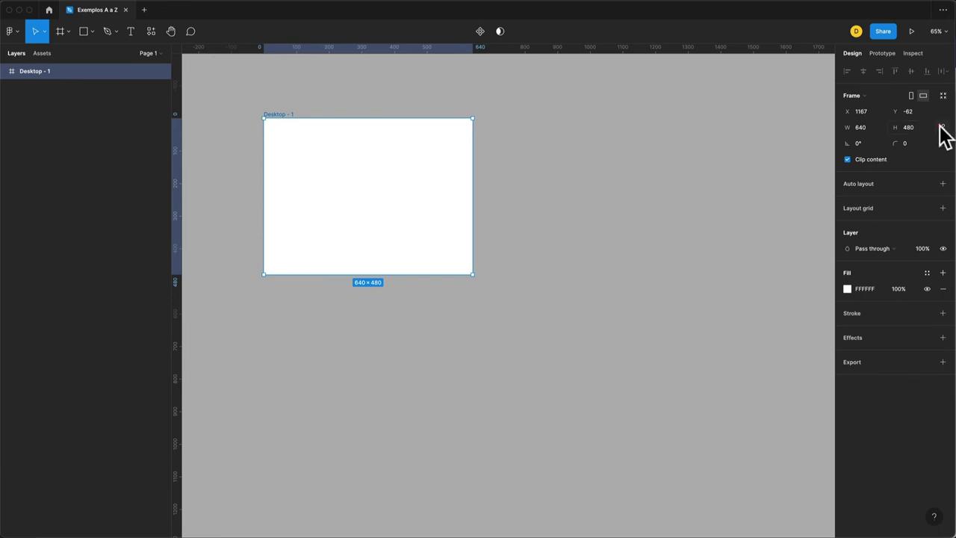
Step: Resize the Desktop - 1 frame to 1280 × 720
{"action": "left_click", "coordinate": [868, 127]}
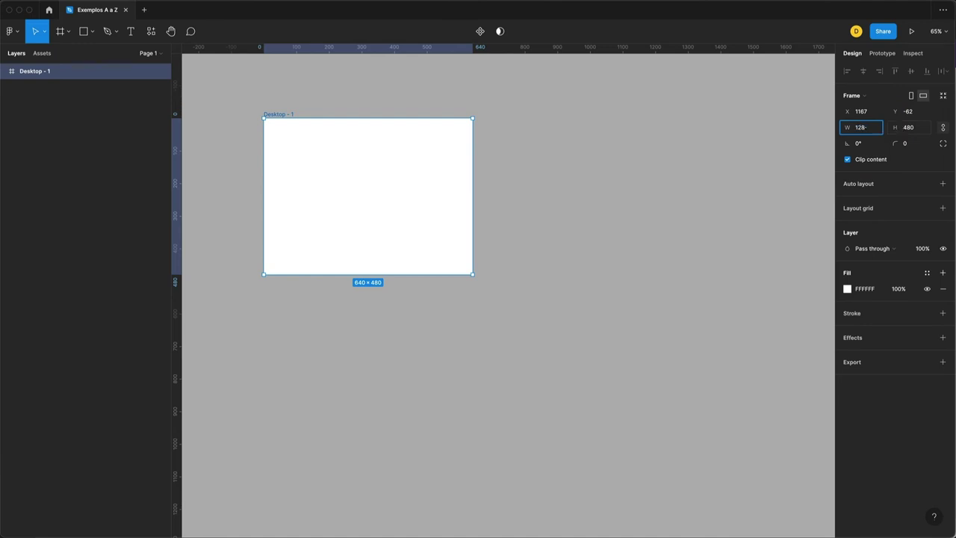
{"action": "key", "text": "Return"}
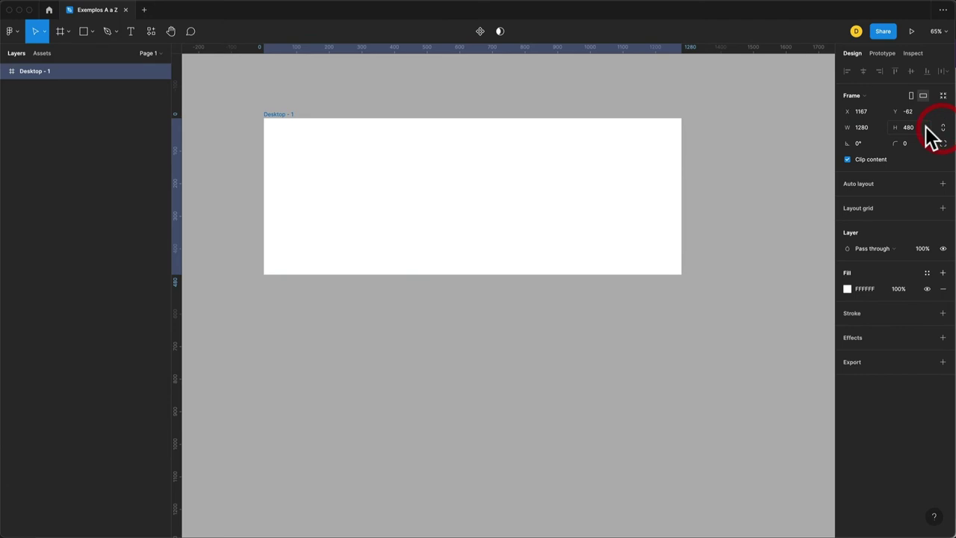
{"action": "type", "text": "720"}
{"action": "key", "text": "Return"}
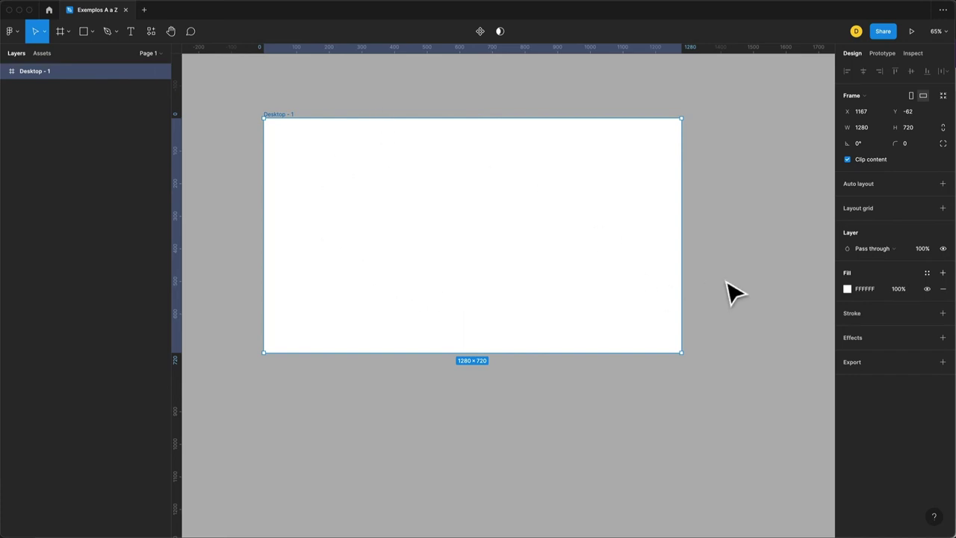
Step: Lock the frame's proportions and scale it to a width of 1920
{"action": "left_click", "coordinate": [942, 129]}
{"action": "left_click", "coordinate": [874, 129]}
{"action": "type", "text": "1920"}
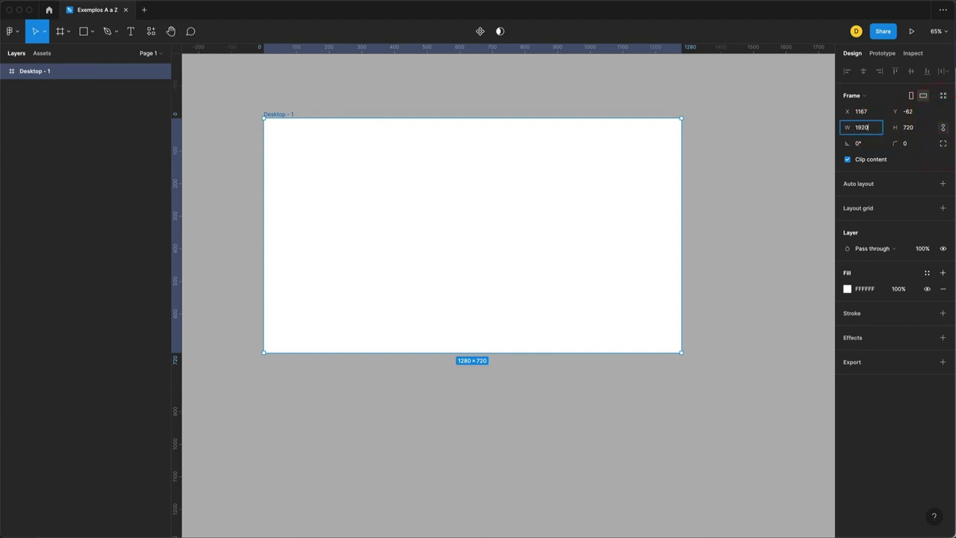
{"action": "key", "text": "Return"}
{"action": "scroll", "coordinate": [628, 239], "scroll_direction": "right", "scroll_amount": 3}
{"action": "scroll", "coordinate": [628, 239], "scroll_direction": "down", "scroll_amount": 2}
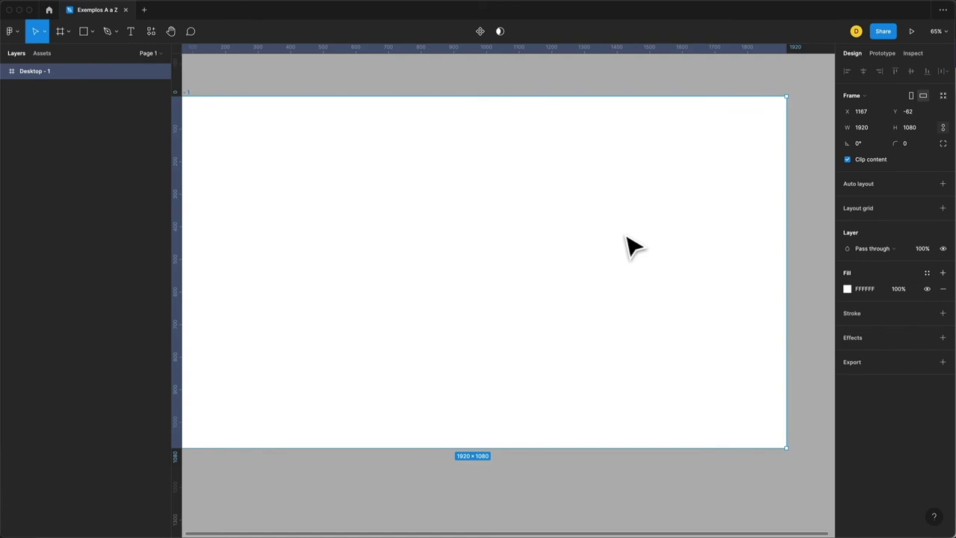
Step: Draw a rectangle in the frame, size it to 1280 × 720 and place it at the frame's upper-left corner
{"action": "key", "text": "r"}
{"action": "left_click_drag", "start_coordinate": [206, 123], "coordinate": [465, 290]}
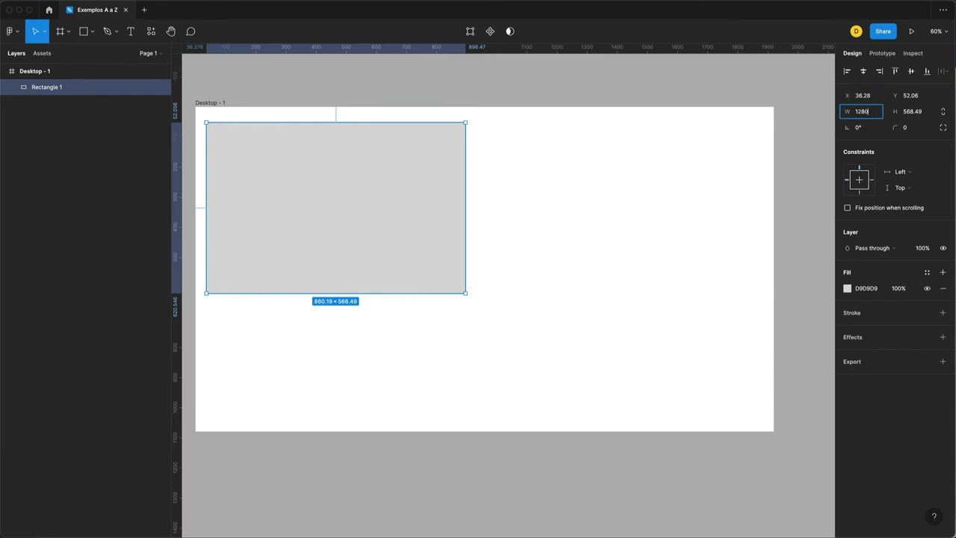
{"action": "key", "text": "Tab"}
{"action": "key", "text": "Return"}
{"action": "left_click_drag", "start_coordinate": [476, 164], "coordinate": [463, 135]}
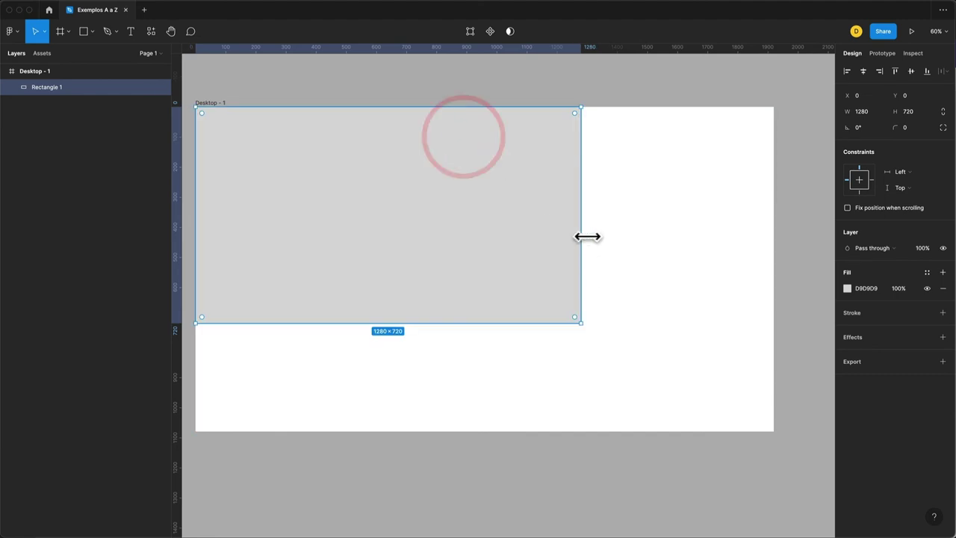
{"action": "left_click", "coordinate": [607, 270]}
{"action": "left_click", "coordinate": [276, 124]}
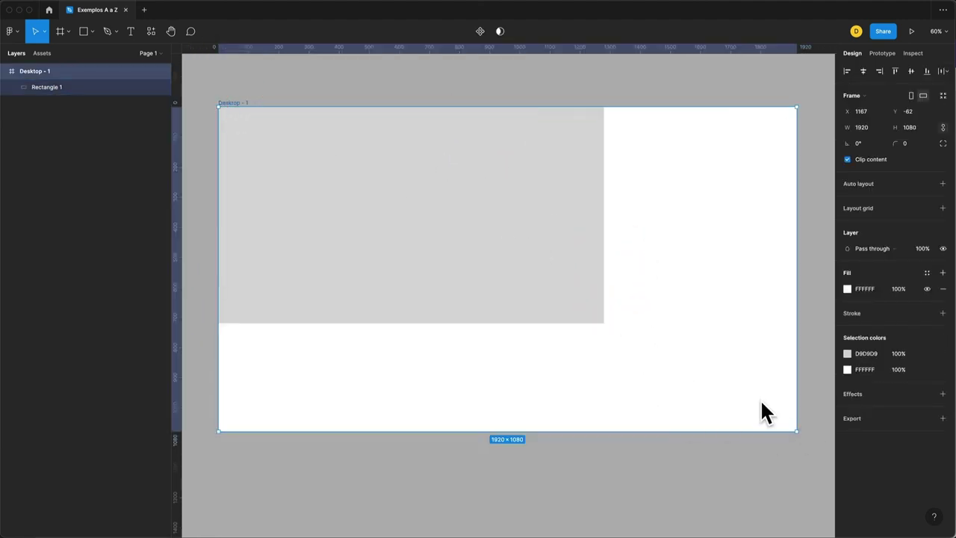
Step: Duplicate the 1280 × 720 rectangle and resize the copy to 640 × 480
{"action": "left_click", "coordinate": [499, 306]}
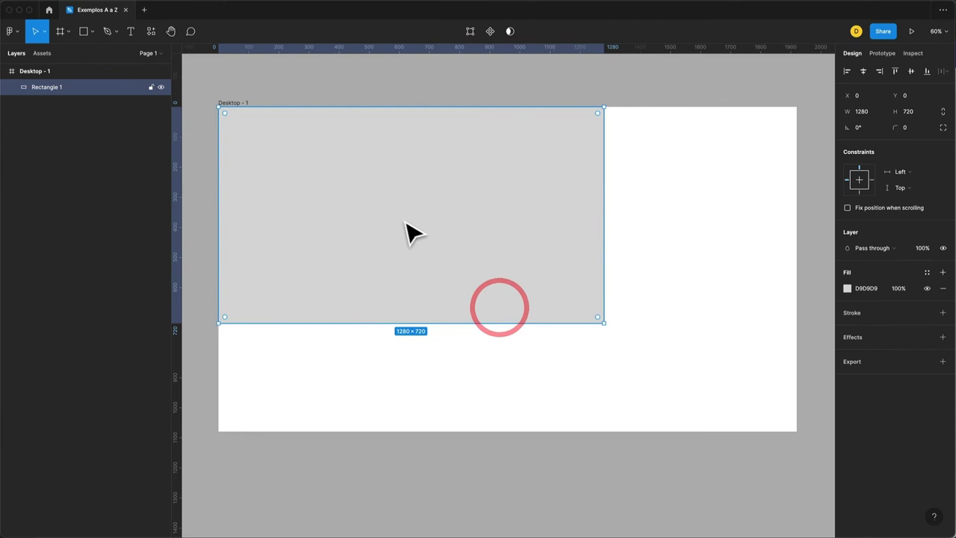
{"action": "key", "text": "super+d"}
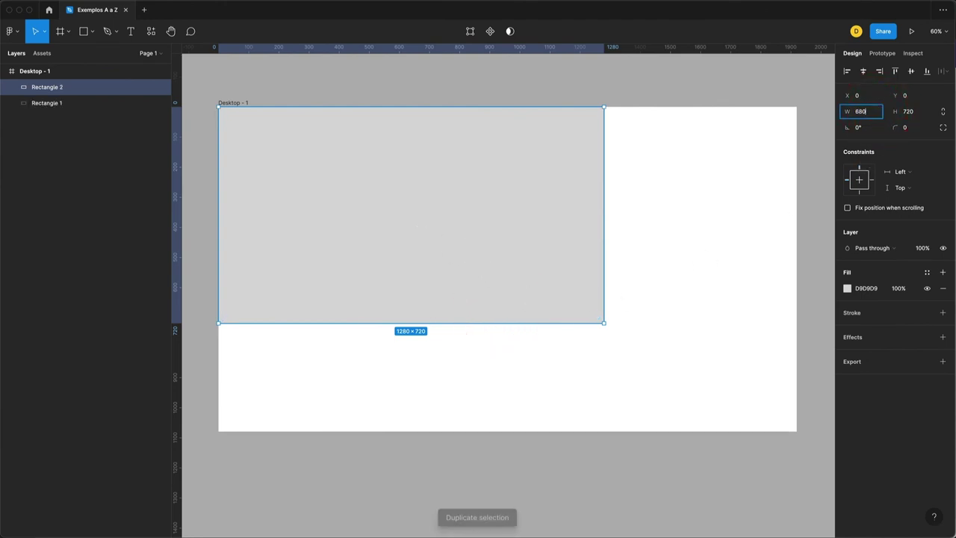
{"action": "key", "text": "Tab"}
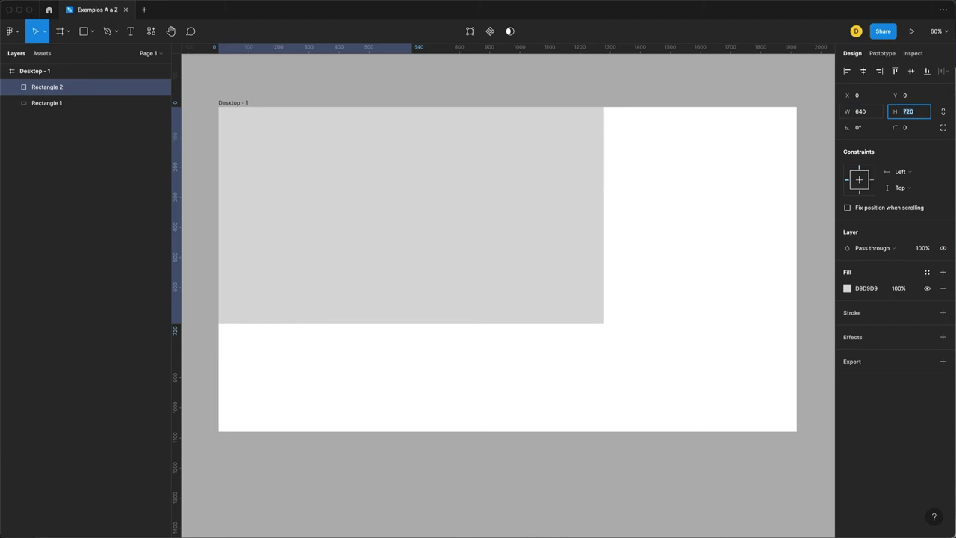
{"action": "key", "text": "Return"}
Step: Change the smaller rectangle's fill to the dark grey 6C6C6C
{"action": "left_click", "coordinate": [847, 288]}
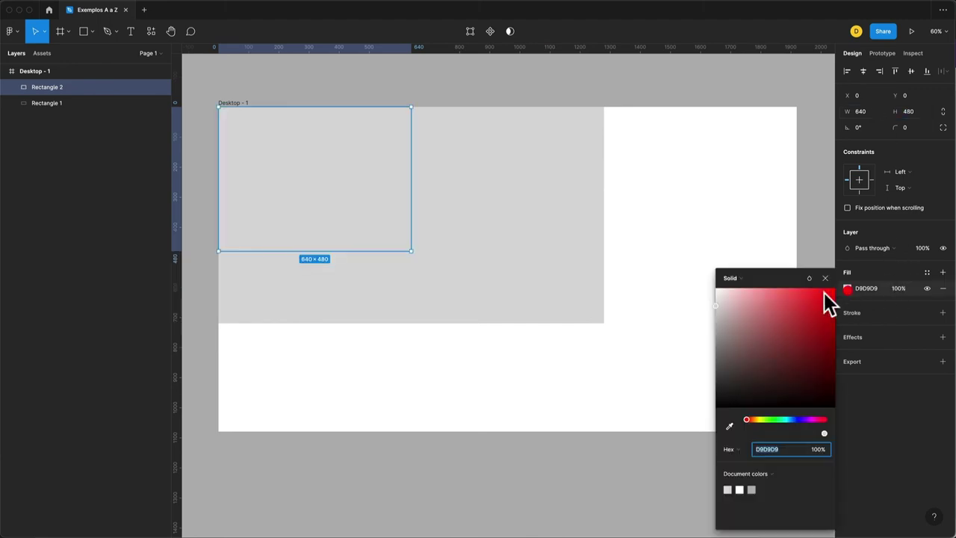
{"action": "left_click", "coordinate": [717, 357]}
{"action": "left_click", "coordinate": [825, 279]}
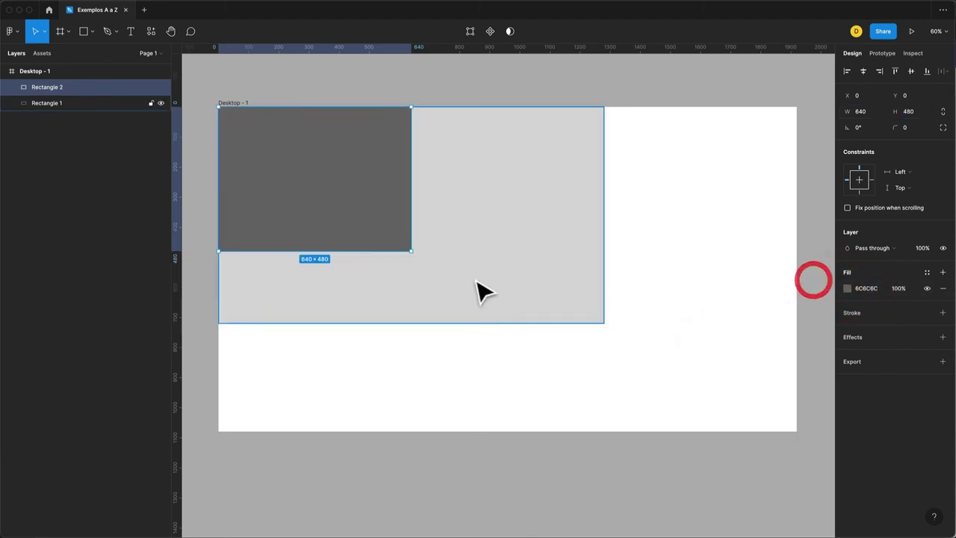
{"action": "left_click", "coordinate": [479, 292]}
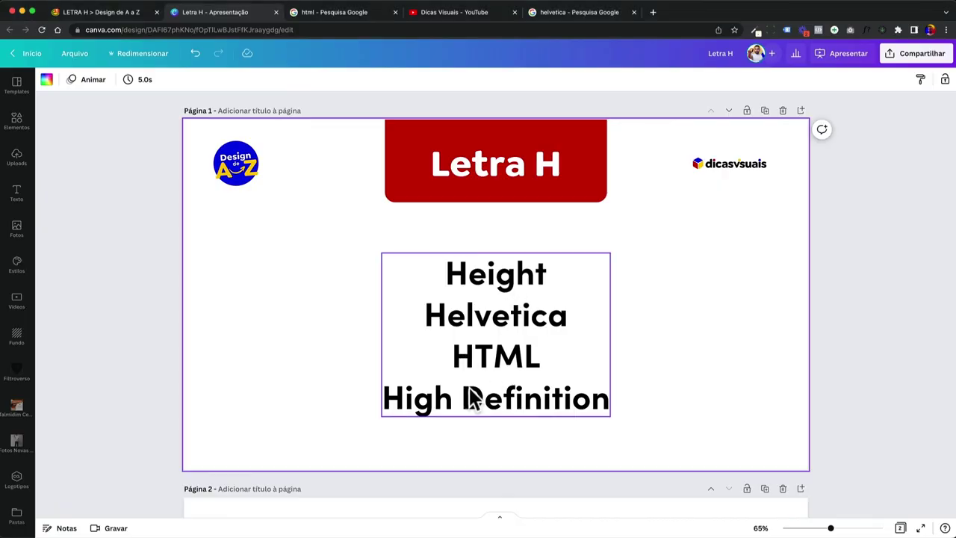
Step: Switch to the Letra H presentation in Canva, highlight High Definition in the list on page 1, and clear the selection
{"action": "left_click", "coordinate": [467, 390]}
{"action": "left_click_drag", "start_coordinate": [404, 392], "coordinate": [590, 399]}
{"action": "left_click", "coordinate": [590, 399]}
{"action": "left_click", "coordinate": [674, 383]}
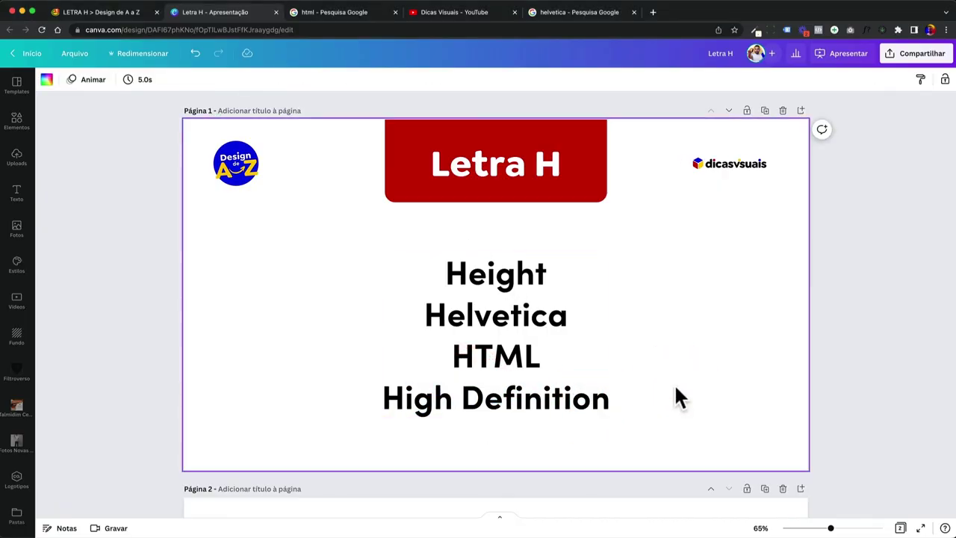